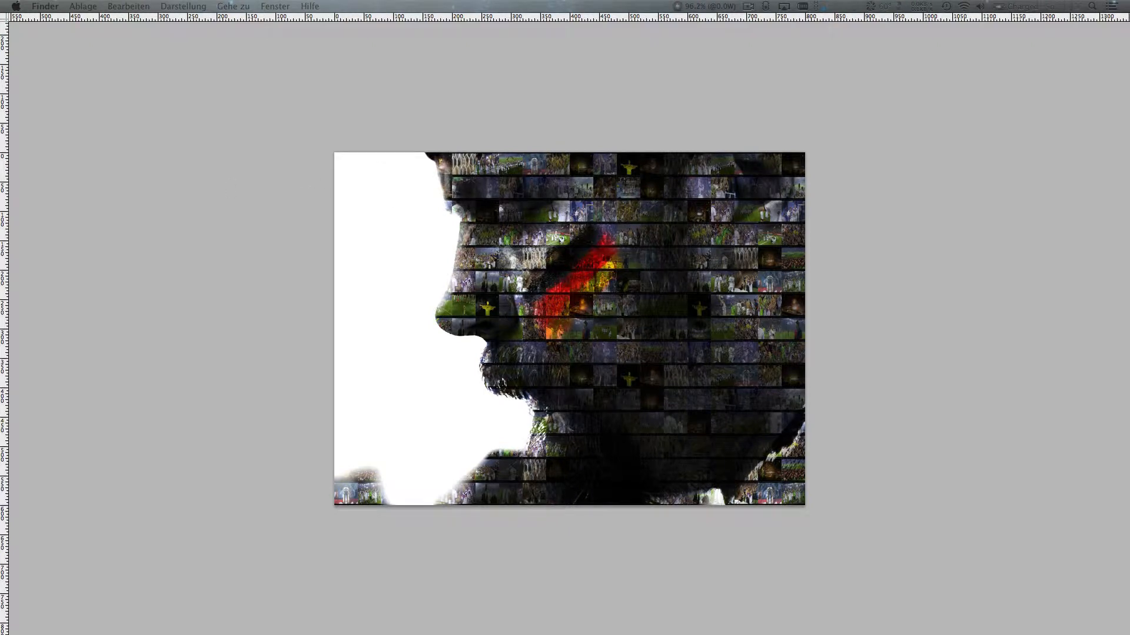
Browse the numbered PNG files in the WM Bilder folder.
{"action": "left_click_drag", "start_coordinate": [0, 111], "coordinate": [359, 87]}
{"action": "left_click", "coordinate": [349, 182]}
{"action": "double_click", "coordinate": [348, 182]}
{"action": "left_click", "coordinate": [356, 152]}
{"action": "scroll", "coordinate": [377, 247], "scroll_direction": "down", "scroll_amount": 5}
{"action": "scroll", "coordinate": [376, 247], "scroll_direction": "up", "scroll_amount": 5}
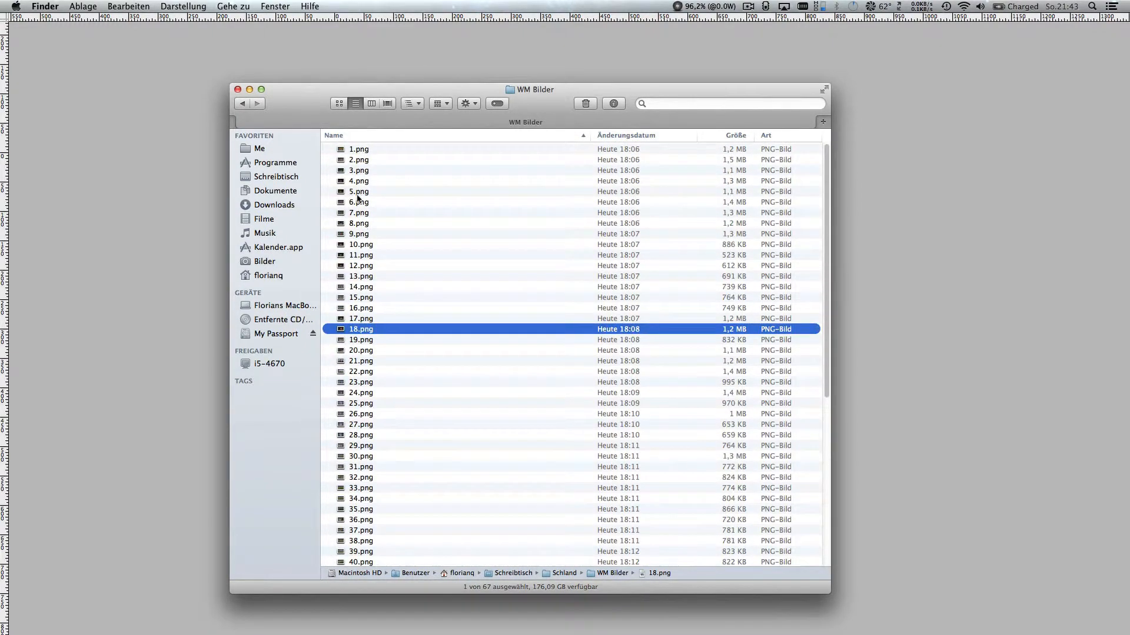
{"action": "left_click", "coordinate": [356, 151]}
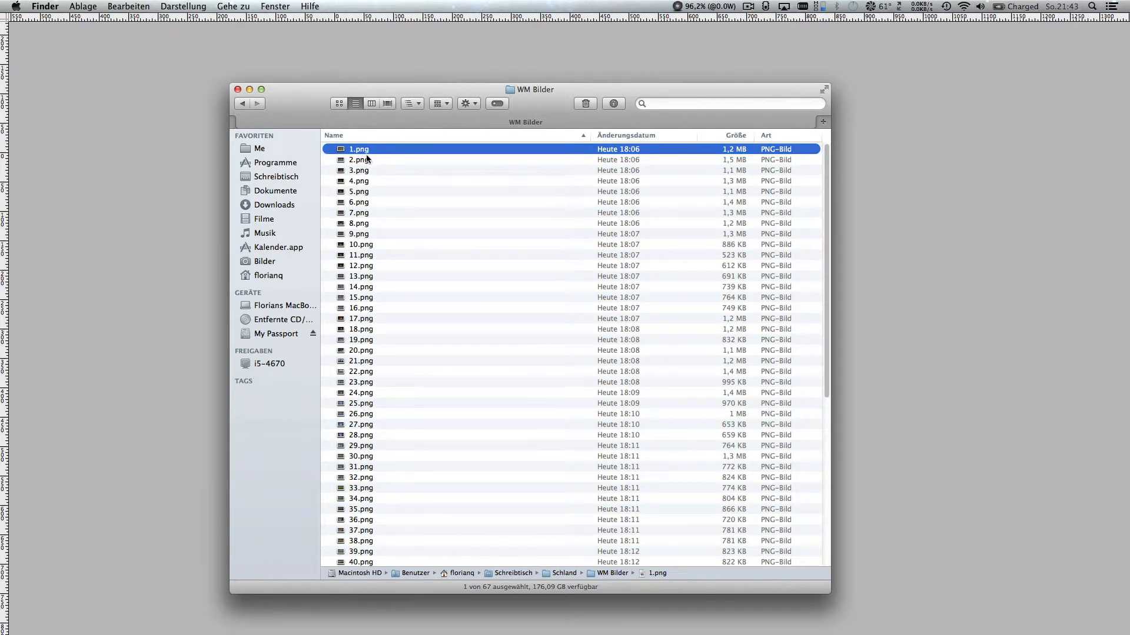
{"action": "left_click", "coordinate": [360, 172]}
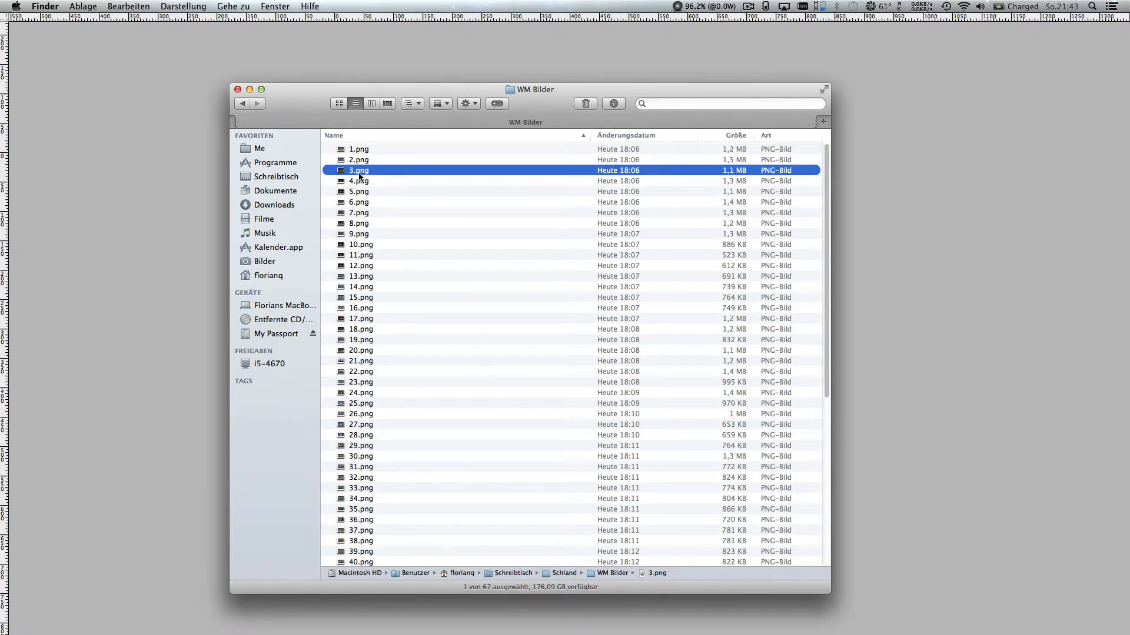
Preview the images 8.png and 12.png from the WM Bilder folder, shrinking their windows and closing both.
{"action": "double_click", "coordinate": [360, 226]}
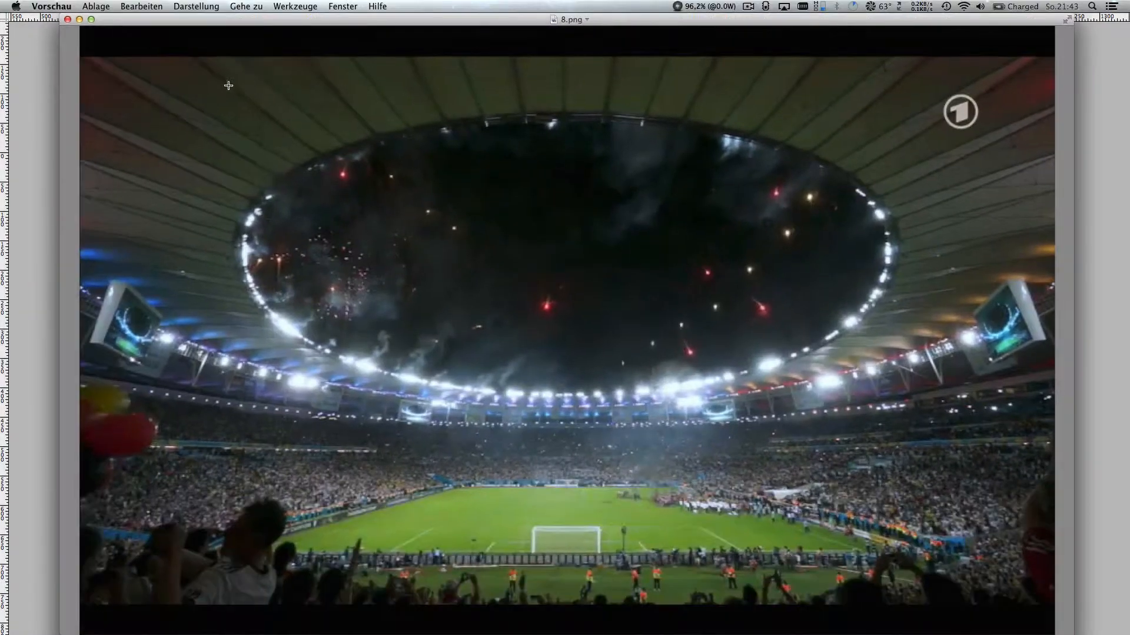
{"action": "left_click_drag", "start_coordinate": [58, 26], "coordinate": [593, 326]}
{"action": "double_click", "coordinate": [361, 266]}
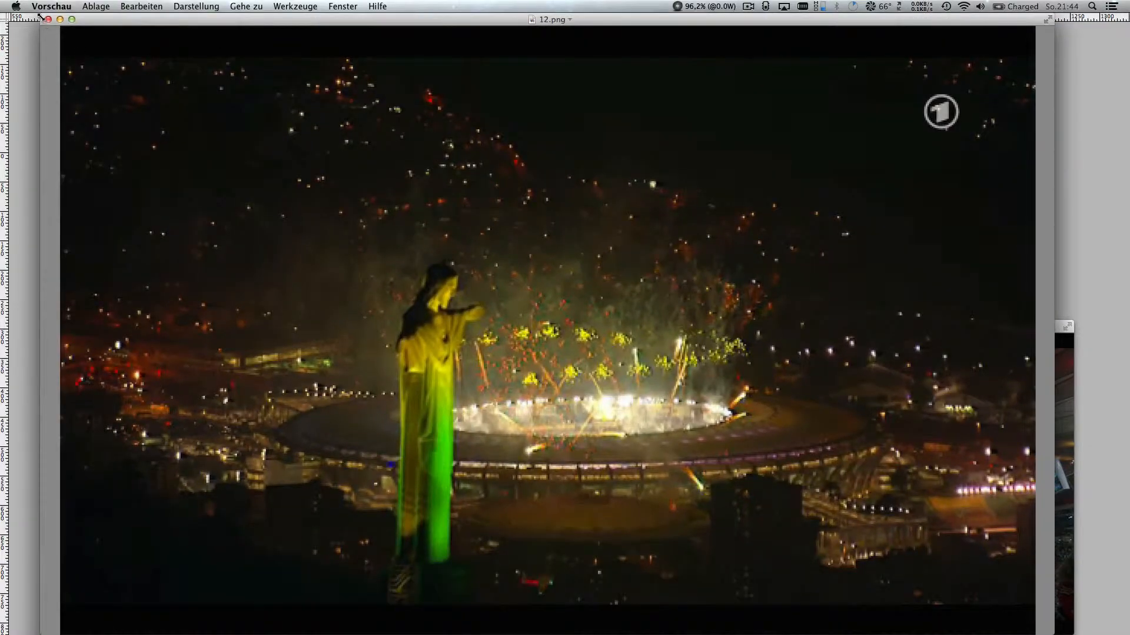
{"action": "left_click_drag", "start_coordinate": [40, 15], "coordinate": [463, 278]}
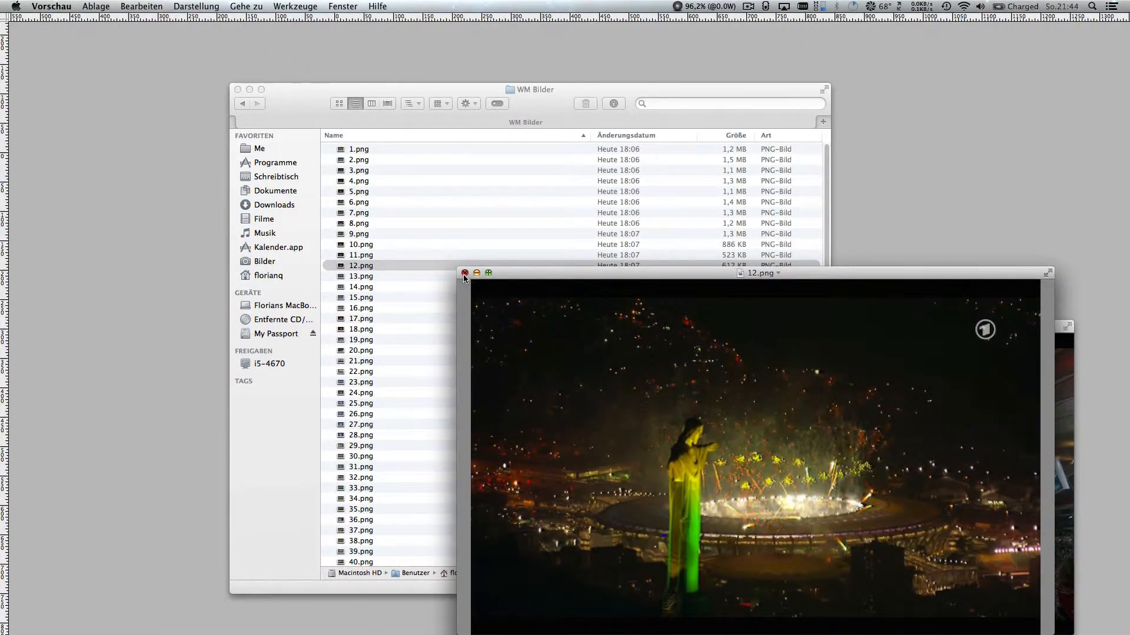
{"action": "left_click", "coordinate": [464, 273]}
{"action": "left_click", "coordinate": [598, 326]}
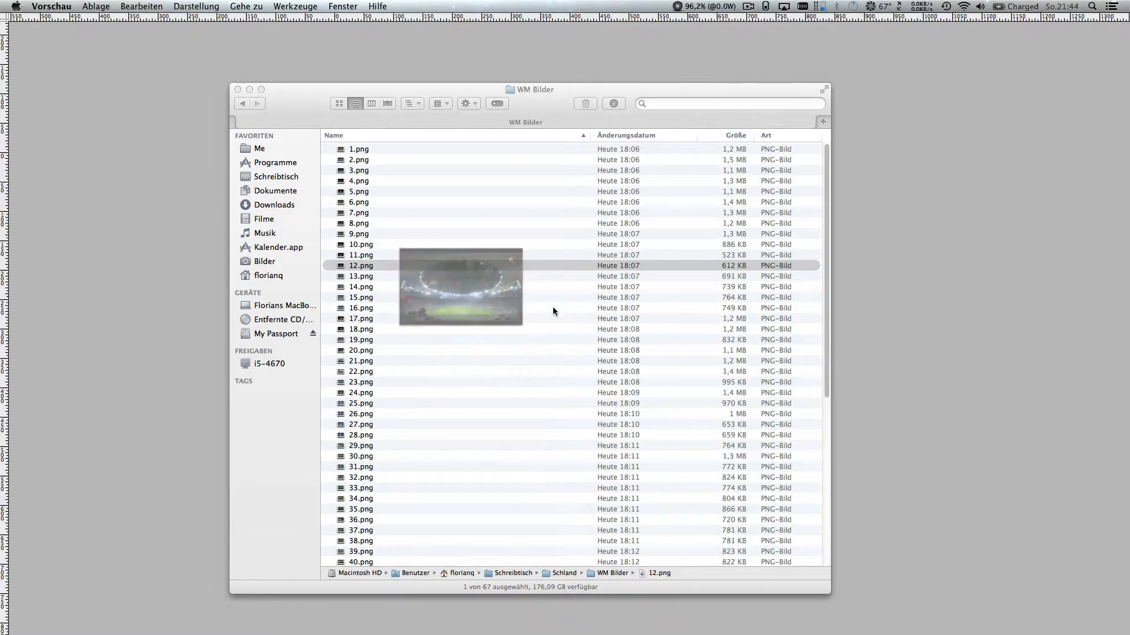
Go back to the folder containing WM Bilder, move its window aside and switch to Photoshop.
{"action": "left_click", "coordinate": [287, 93]}
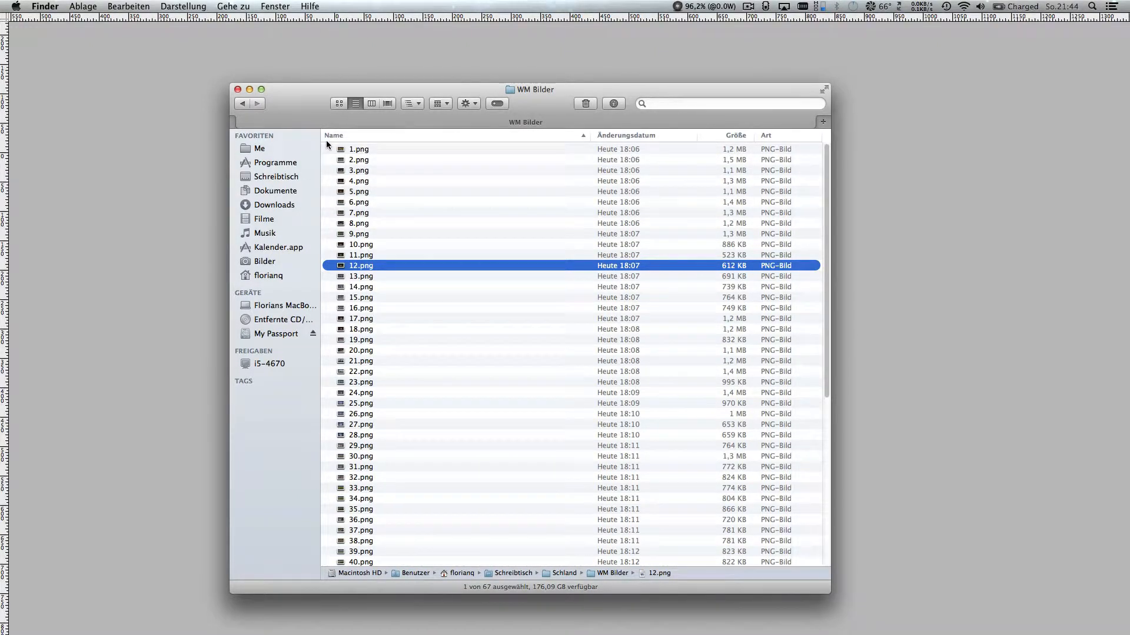
{"action": "left_click", "coordinate": [242, 103]}
{"action": "left_click_drag", "start_coordinate": [287, 93], "coordinate": [920, 96]}
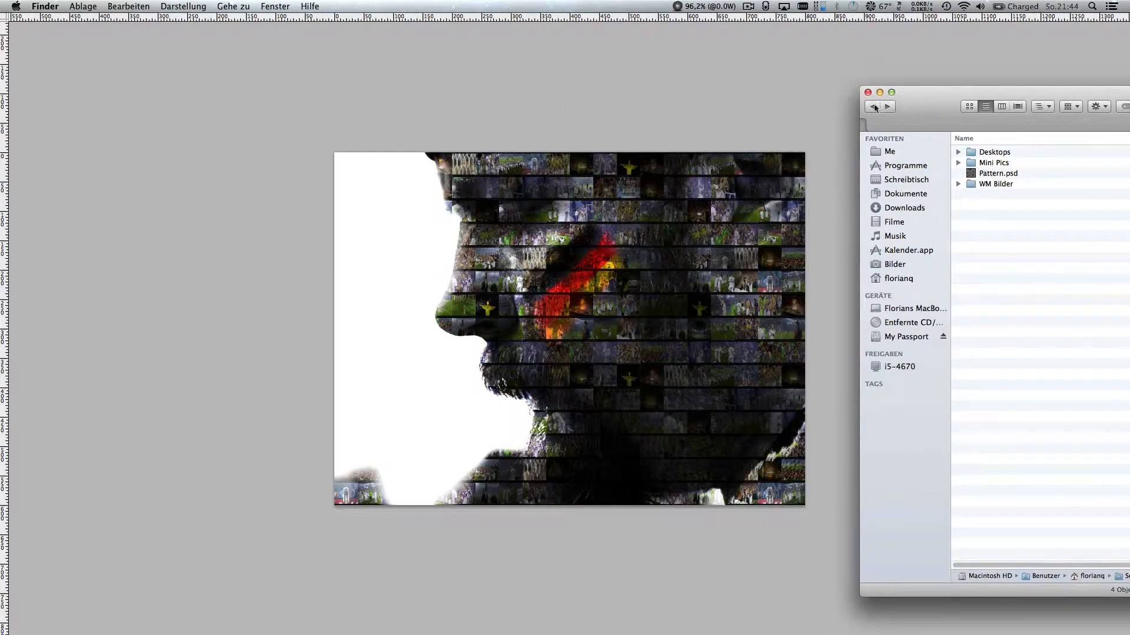
{"action": "left_click", "coordinate": [565, 108]}
{"action": "left_click", "coordinate": [93, 7]}
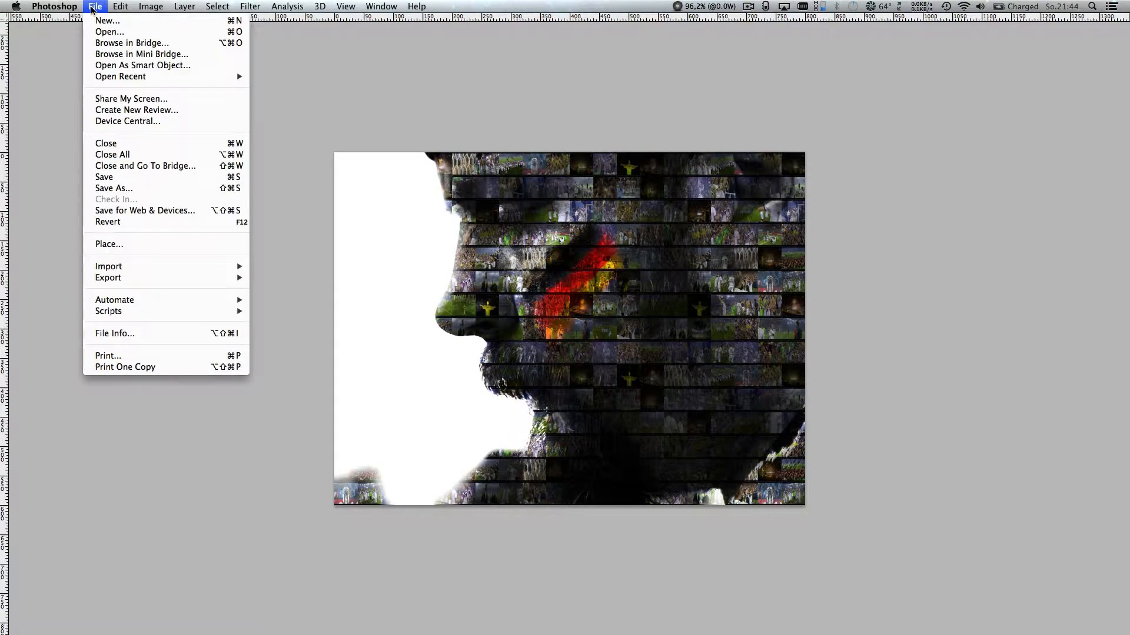
{"action": "left_click", "coordinate": [101, 21]}
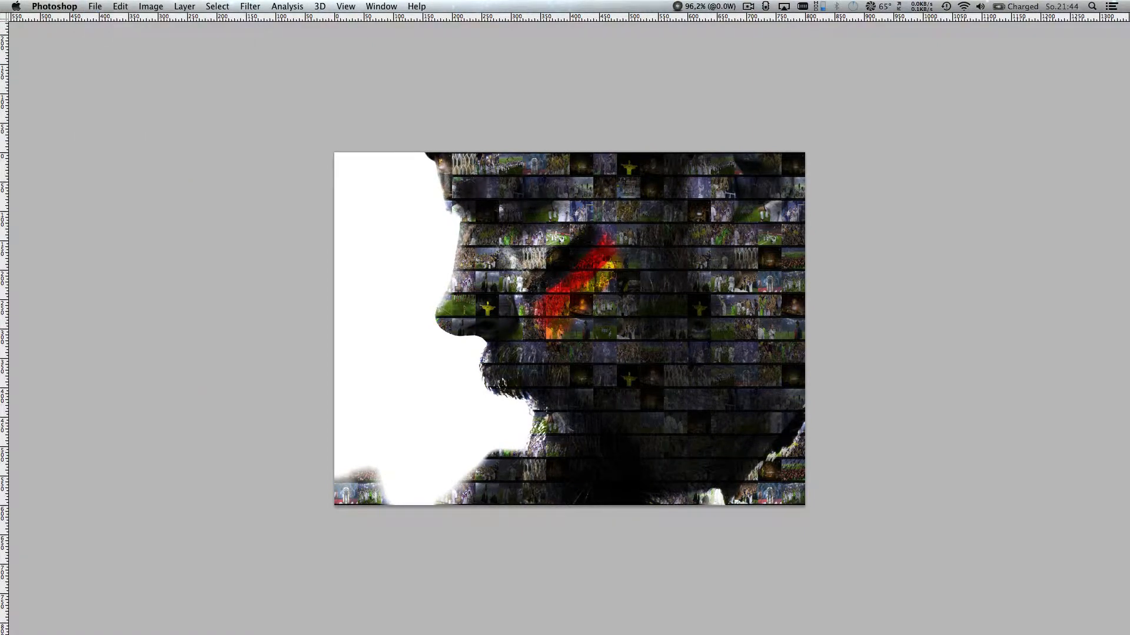
Show the Actions panel beside the portrait and expand the Resize action to examine its recorded commands.
{"action": "key", "text": "alt+F9"}
{"action": "left_click_drag", "start_coordinate": [438, 194], "coordinate": [839, 180]}
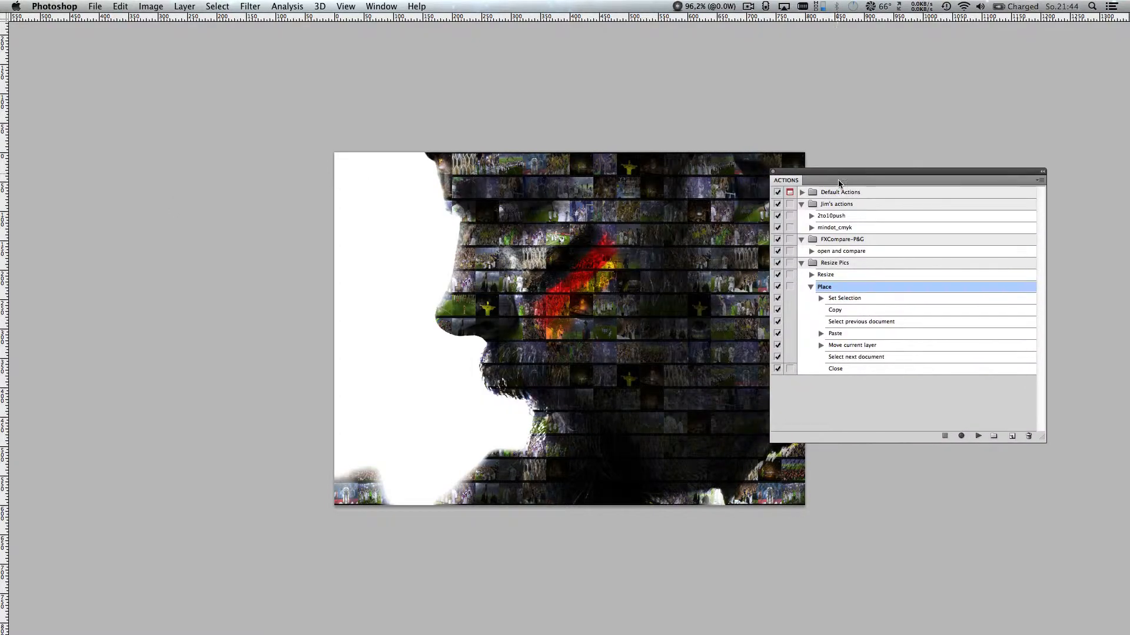
{"action": "left_click", "coordinate": [811, 287]}
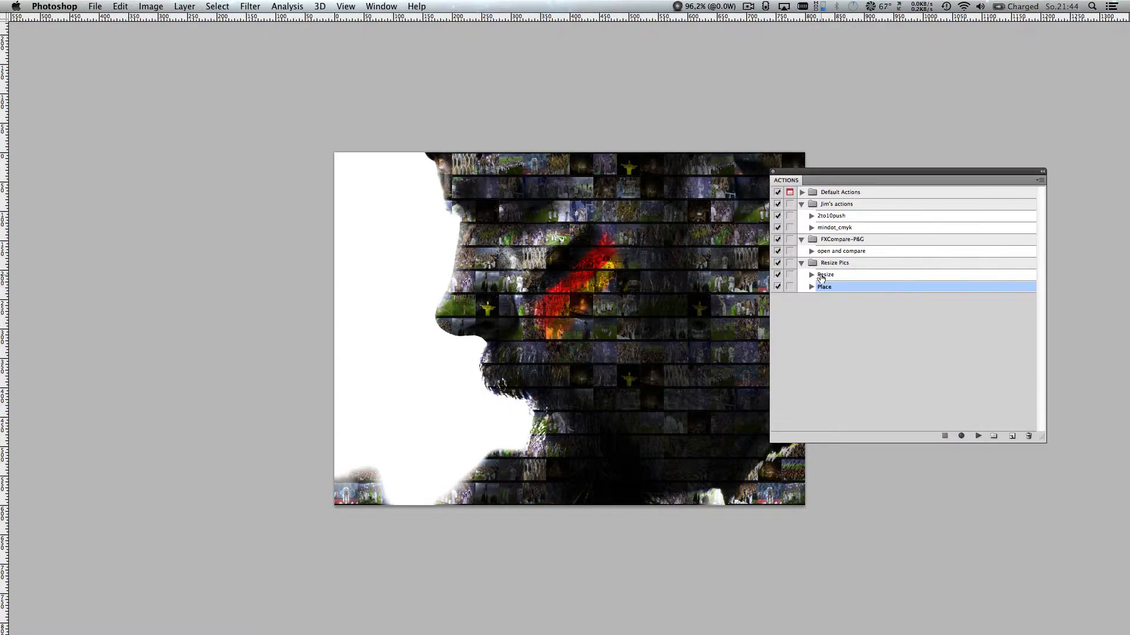
{"action": "left_click", "coordinate": [811, 275]}
{"action": "left_click", "coordinate": [811, 276]}
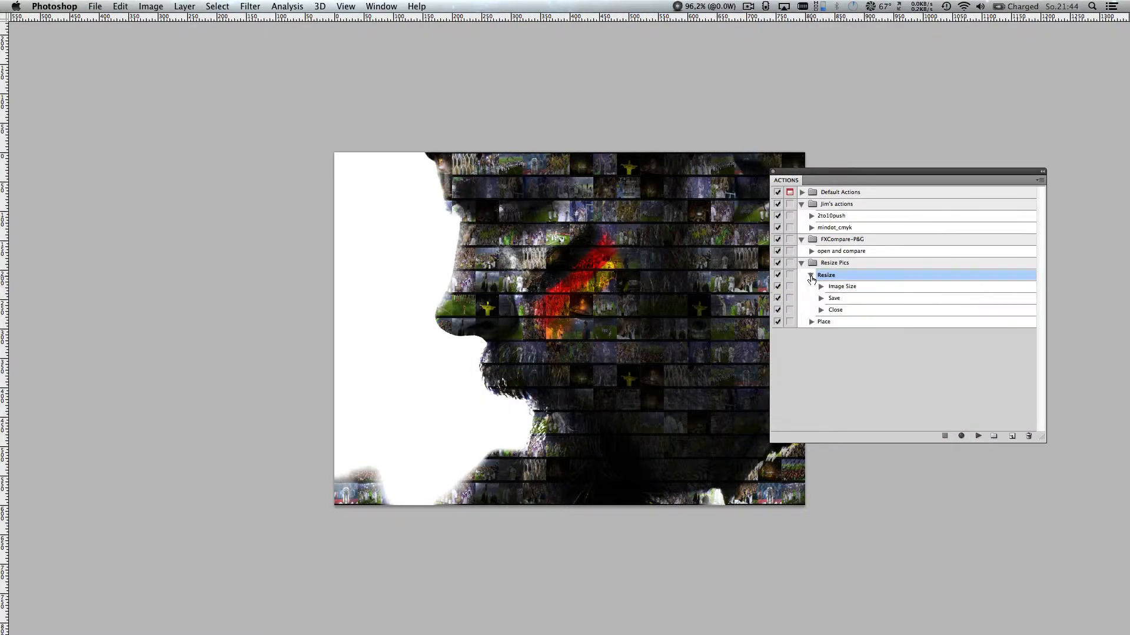
Create an action set named gnvbnc and start recording a new action, Action 1, in it.
{"action": "left_click", "coordinate": [994, 437]}
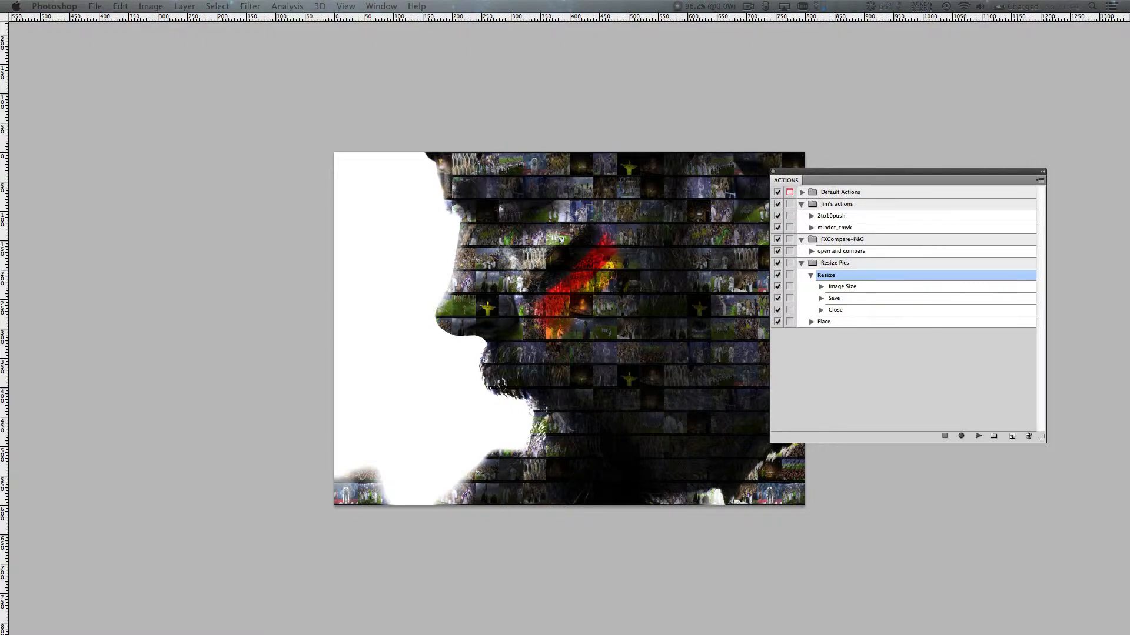
{"action": "type", "text": "gnvbnc"}
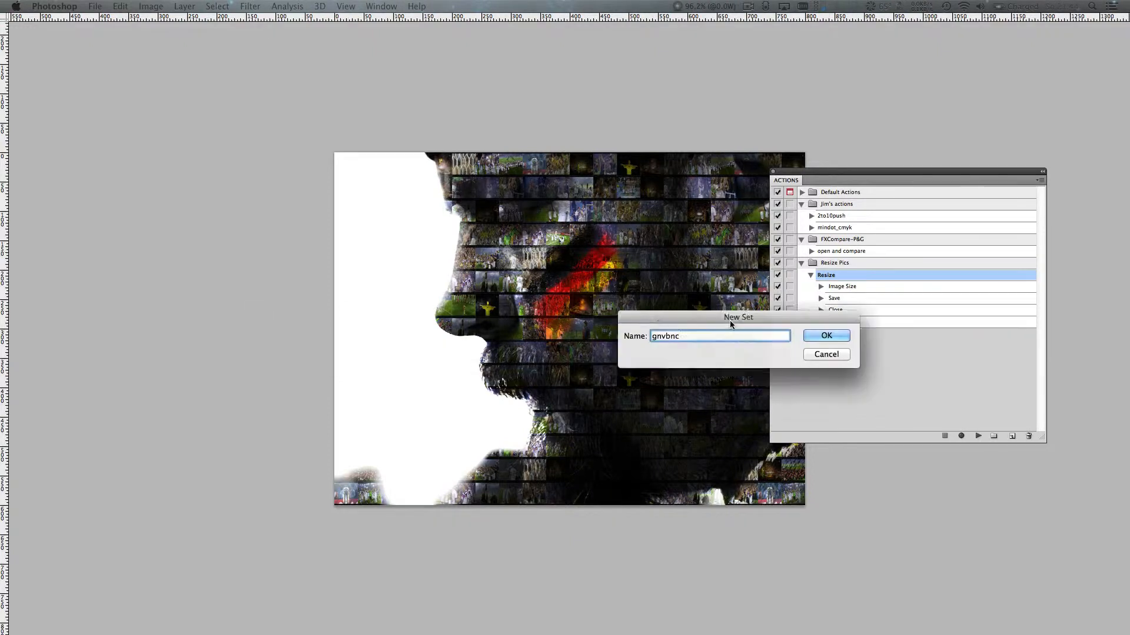
{"action": "left_click", "coordinate": [735, 318]}
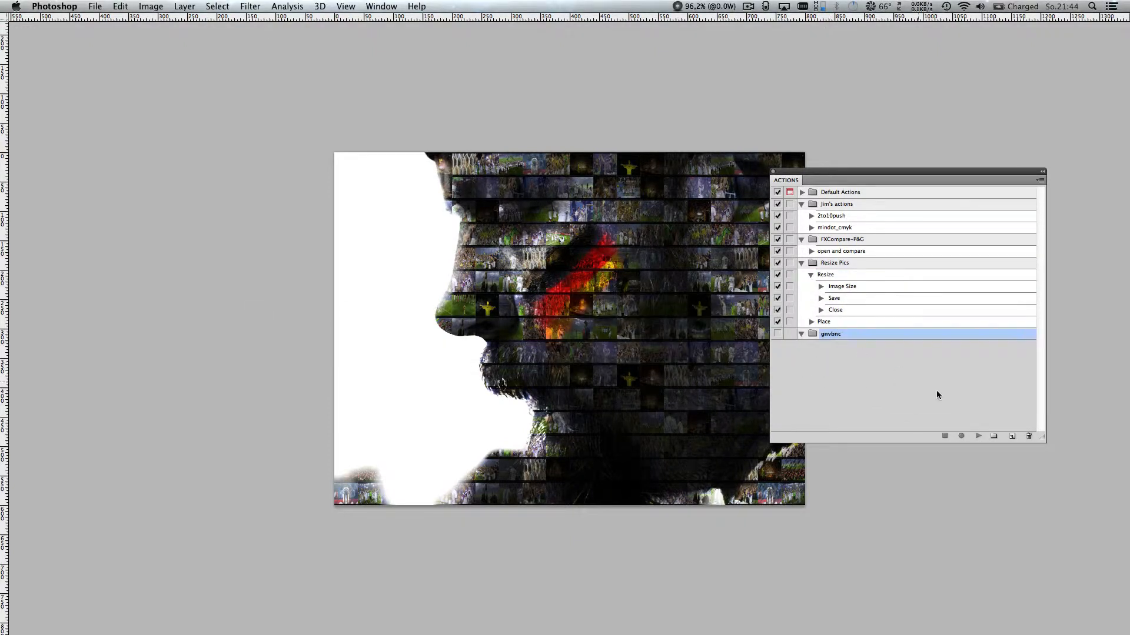
{"action": "left_click", "coordinate": [1012, 436]}
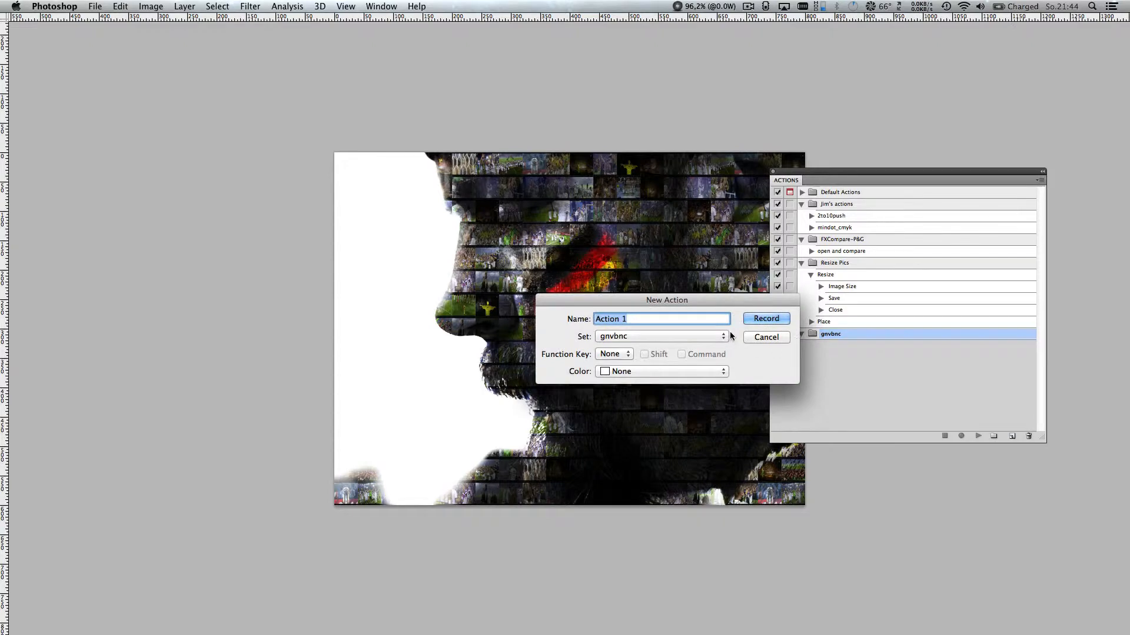
{"action": "left_click", "coordinate": [759, 321]}
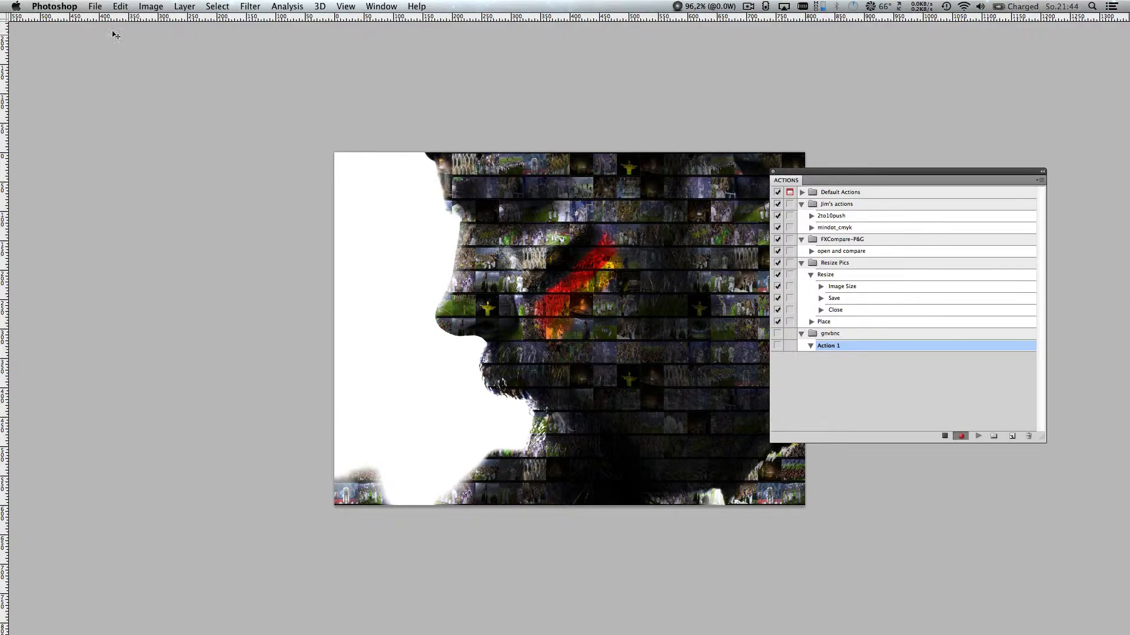
Open 1.png from the WM Bilder folder while the action is recording.
{"action": "left_click", "coordinate": [94, 7]}
{"action": "left_click", "coordinate": [99, 32]}
{"action": "left_click", "coordinate": [404, 106]}
{"action": "left_click", "coordinate": [397, 116]}
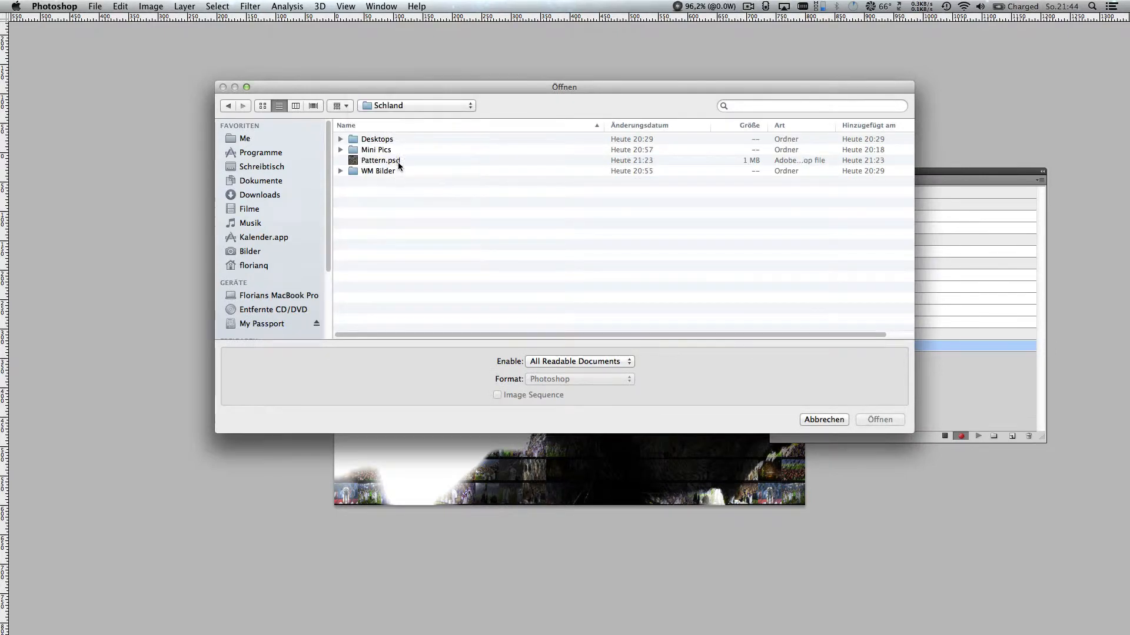
{"action": "double_click", "coordinate": [376, 170]}
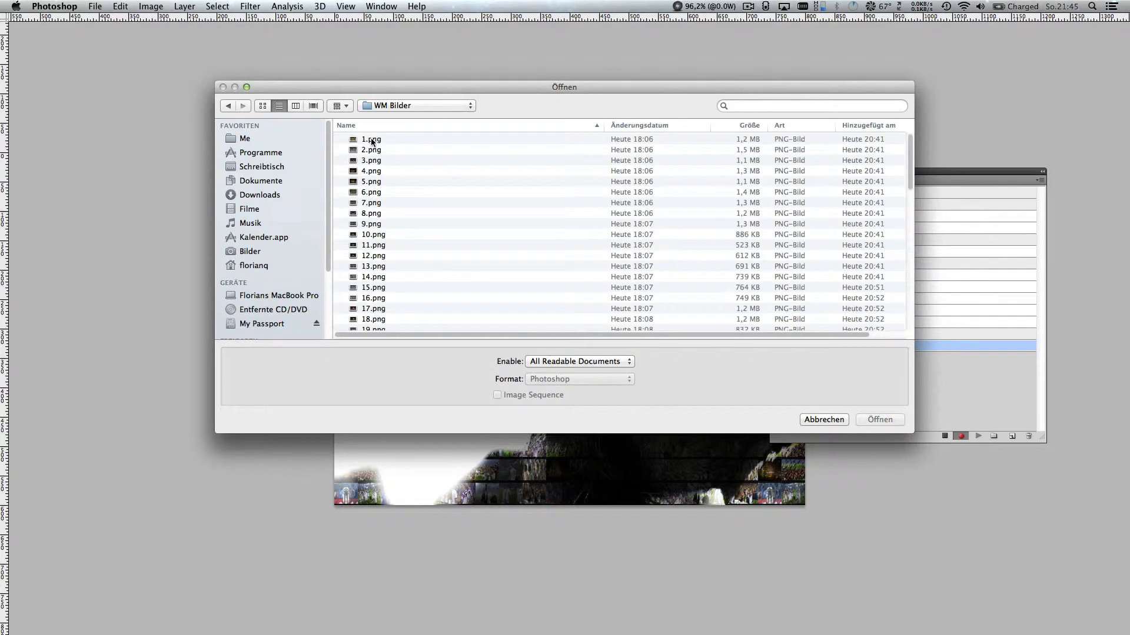
{"action": "left_click", "coordinate": [379, 141]}
{"action": "left_click", "coordinate": [871, 421]}
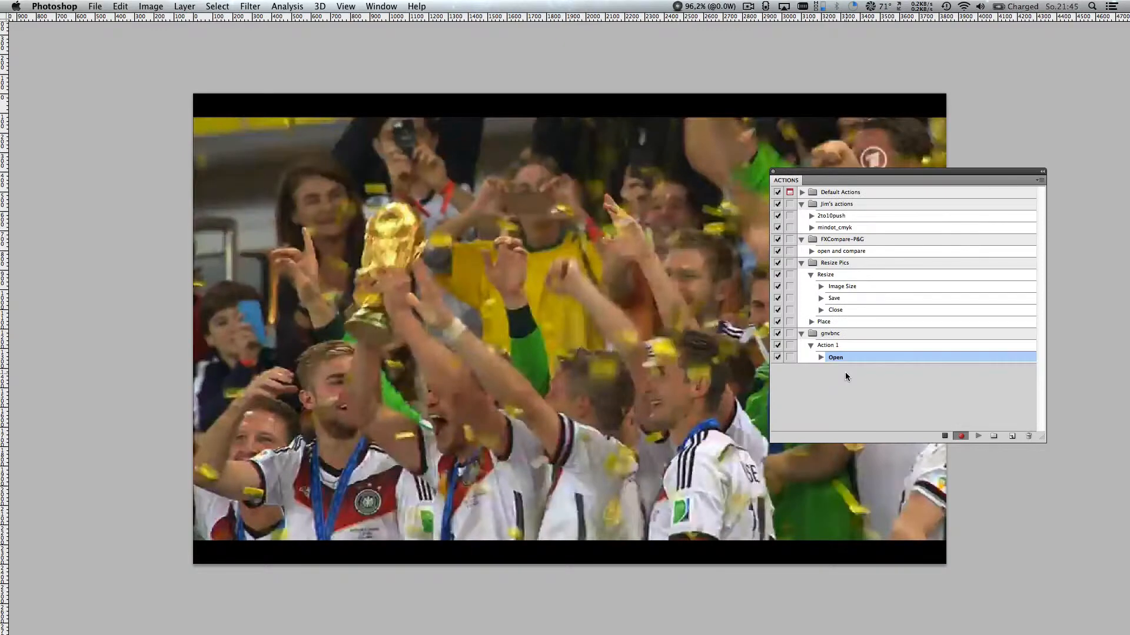
Resize the opened image to 40 by 40 pixels without constraining proportions.
{"action": "left_click_drag", "start_coordinate": [824, 172], "coordinate": [857, 161]}
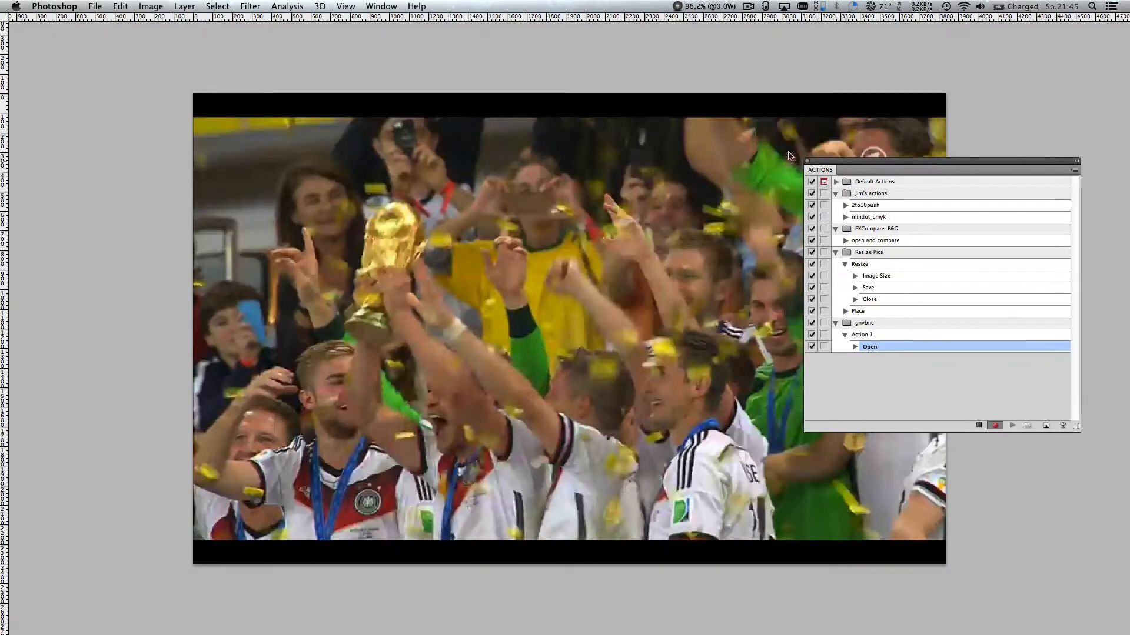
{"action": "left_click", "coordinate": [145, 7]}
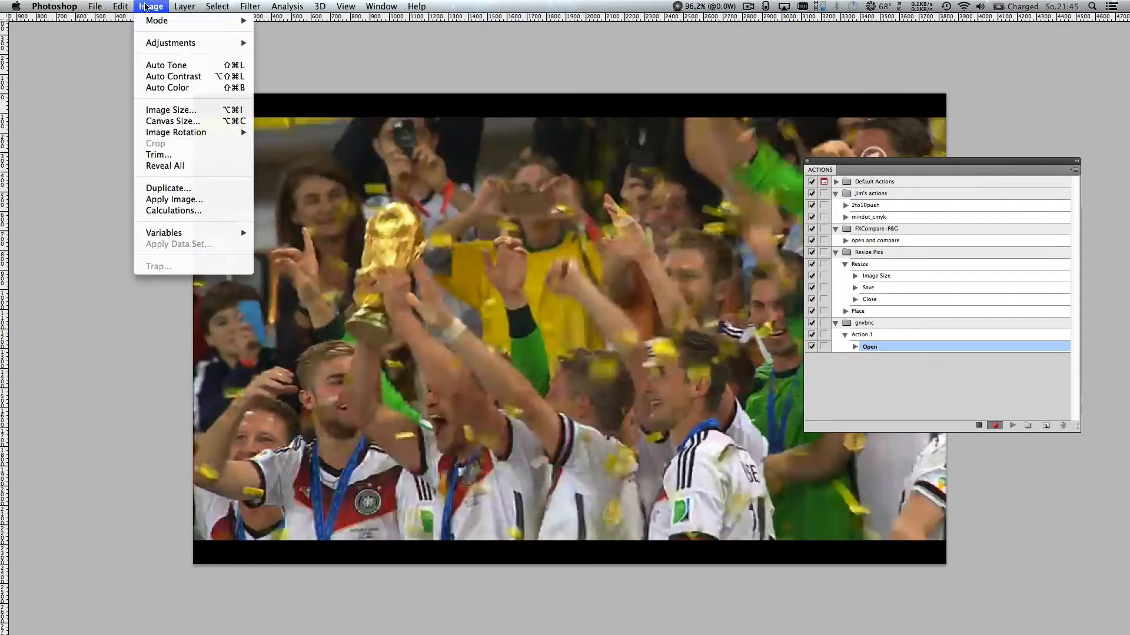
{"action": "left_click", "coordinate": [170, 110]}
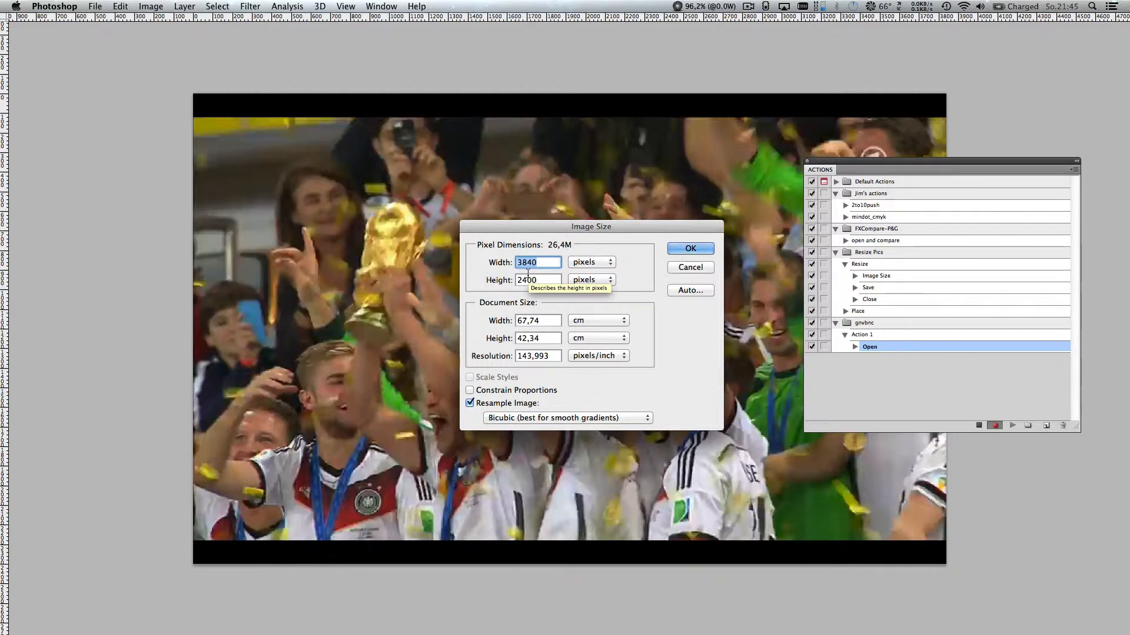
{"action": "type", "text": "40"}
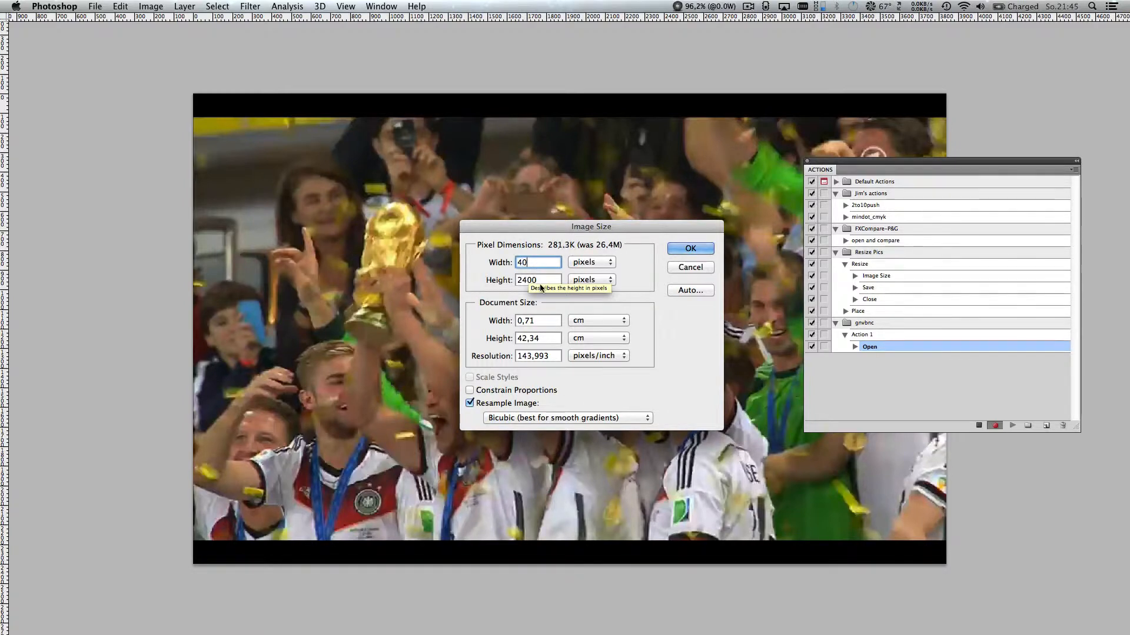
{"action": "key", "text": "Tab"}
{"action": "type", "text": "40"}
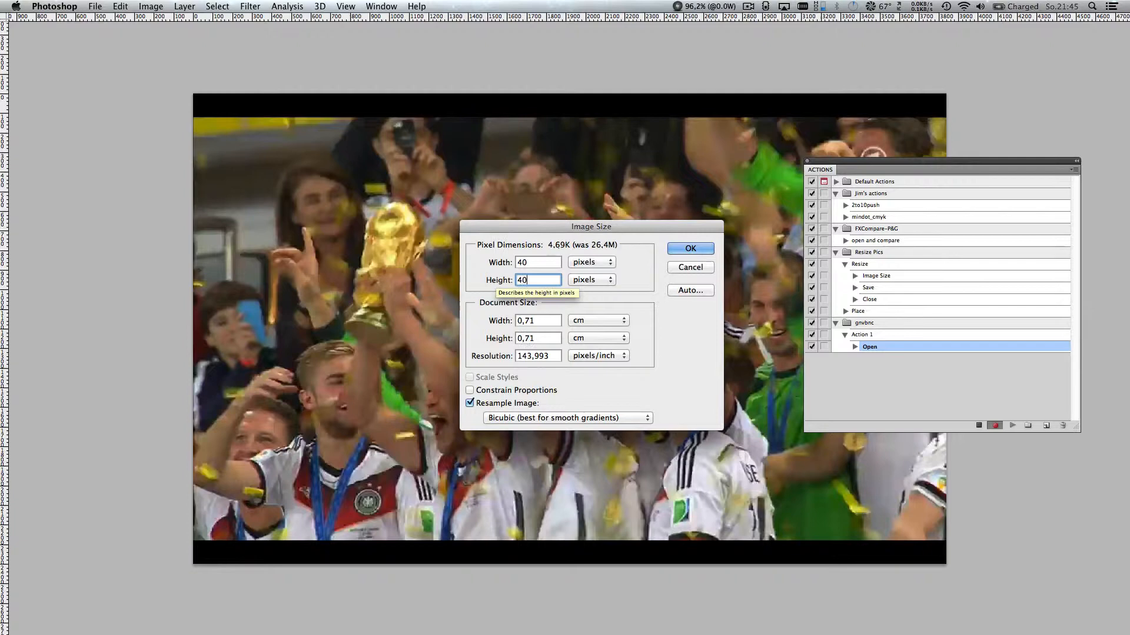
{"action": "left_click", "coordinate": [688, 249]}
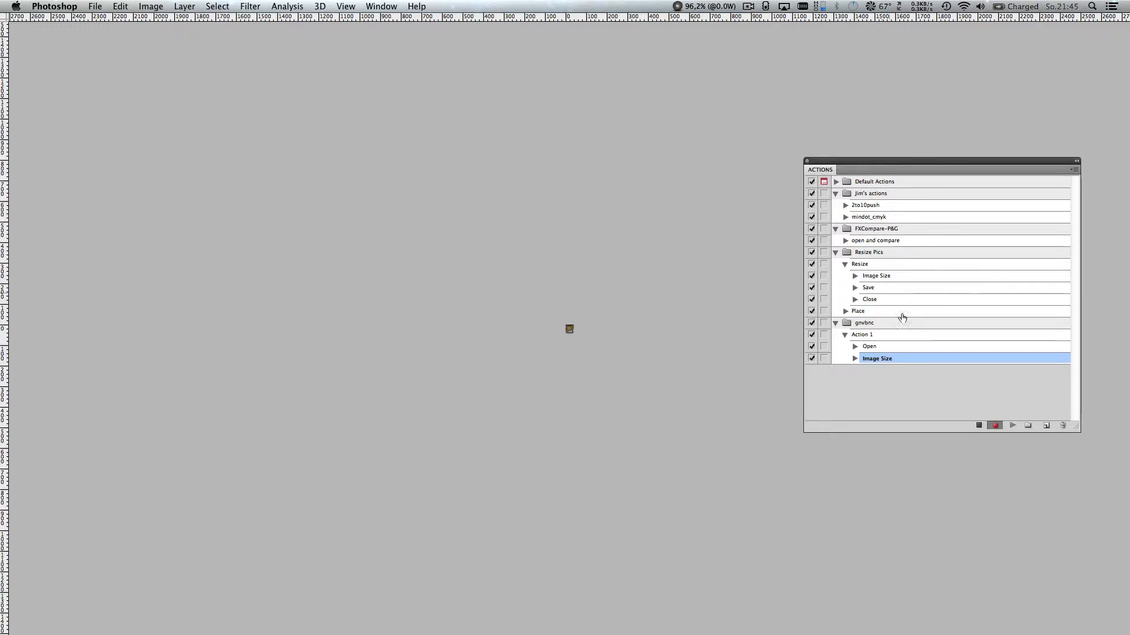
Save the resized image as the PNG copy 1 copy.png in a new folder Neuer Ordner inside Schland.
{"action": "left_click", "coordinate": [96, 6]}
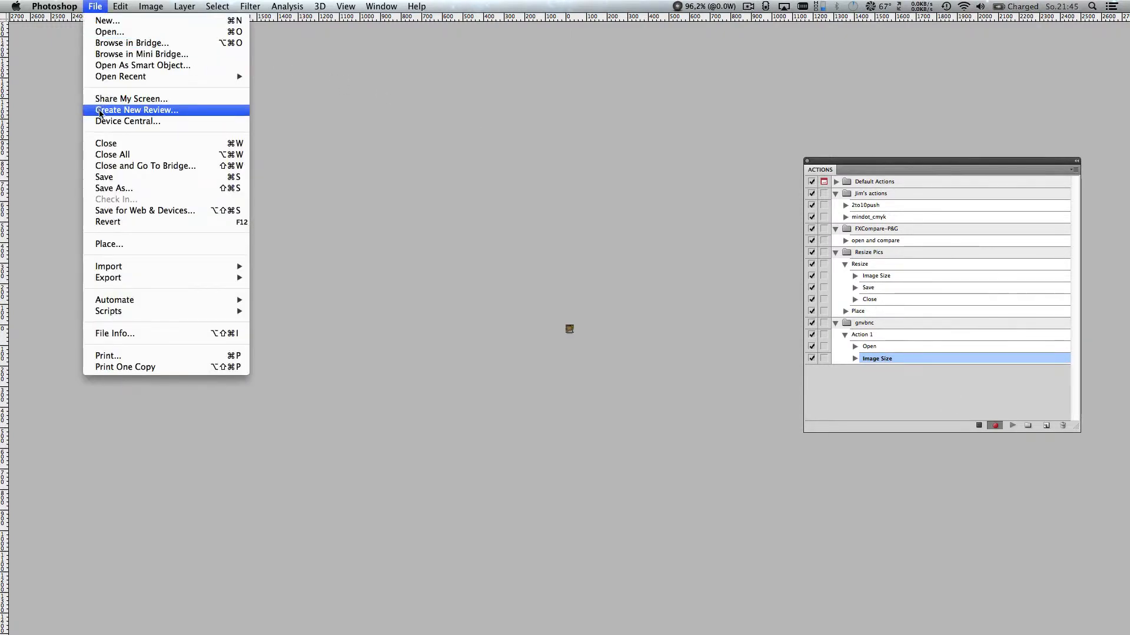
{"action": "left_click", "coordinate": [118, 188]}
{"action": "left_click", "coordinate": [480, 114]}
{"action": "left_click", "coordinate": [453, 253]}
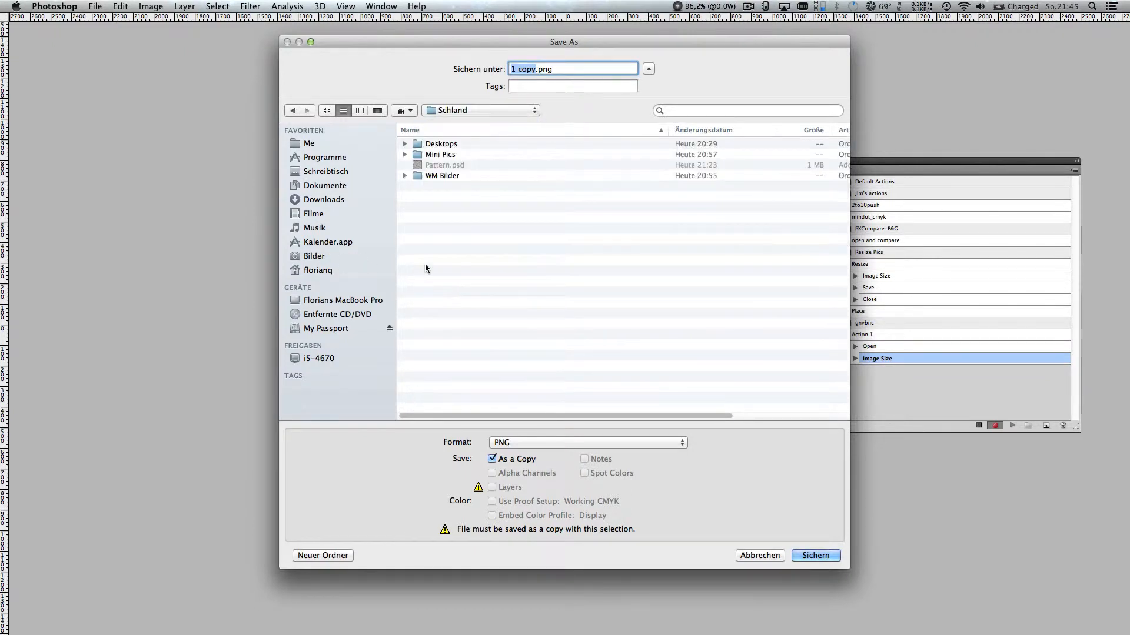
{"action": "left_click", "coordinate": [315, 554]}
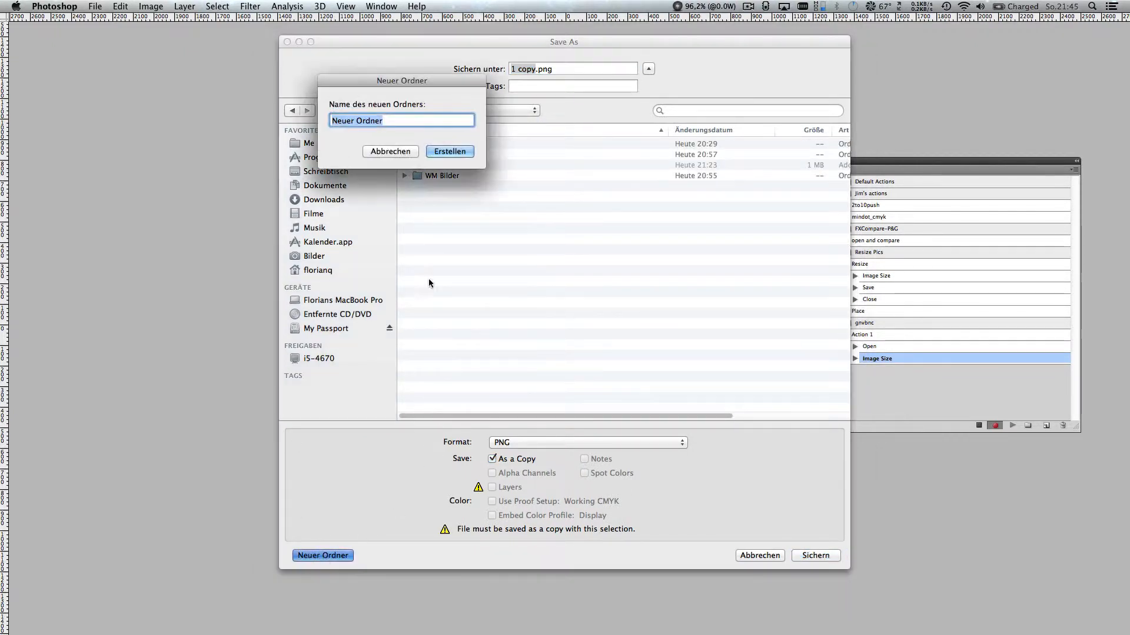
{"action": "left_click", "coordinate": [442, 151]}
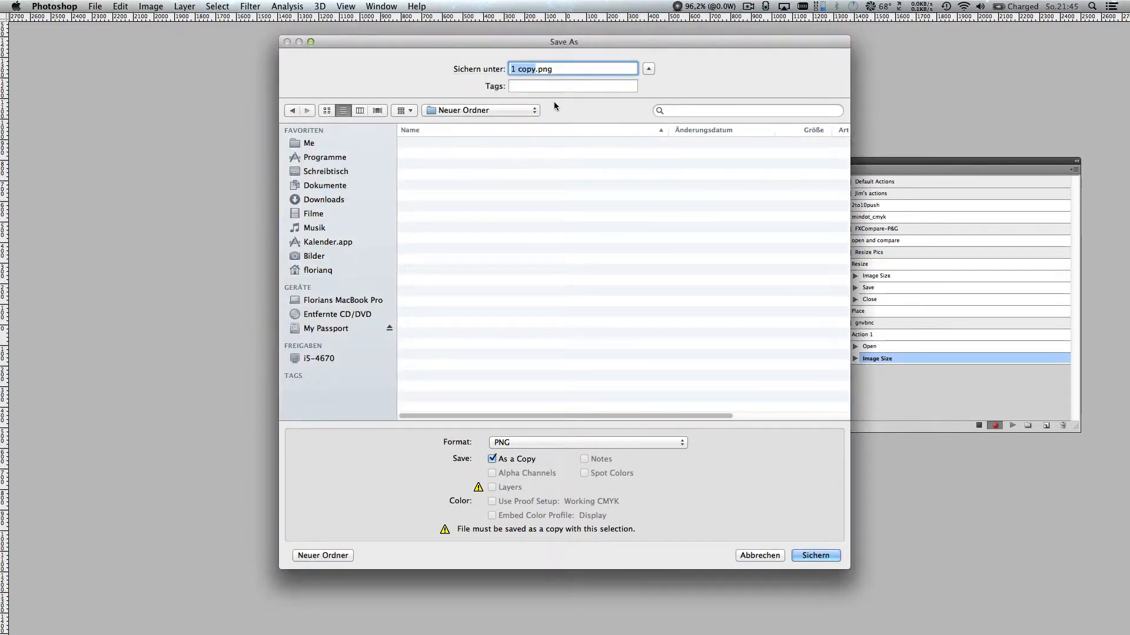
{"action": "left_click", "coordinate": [811, 557]}
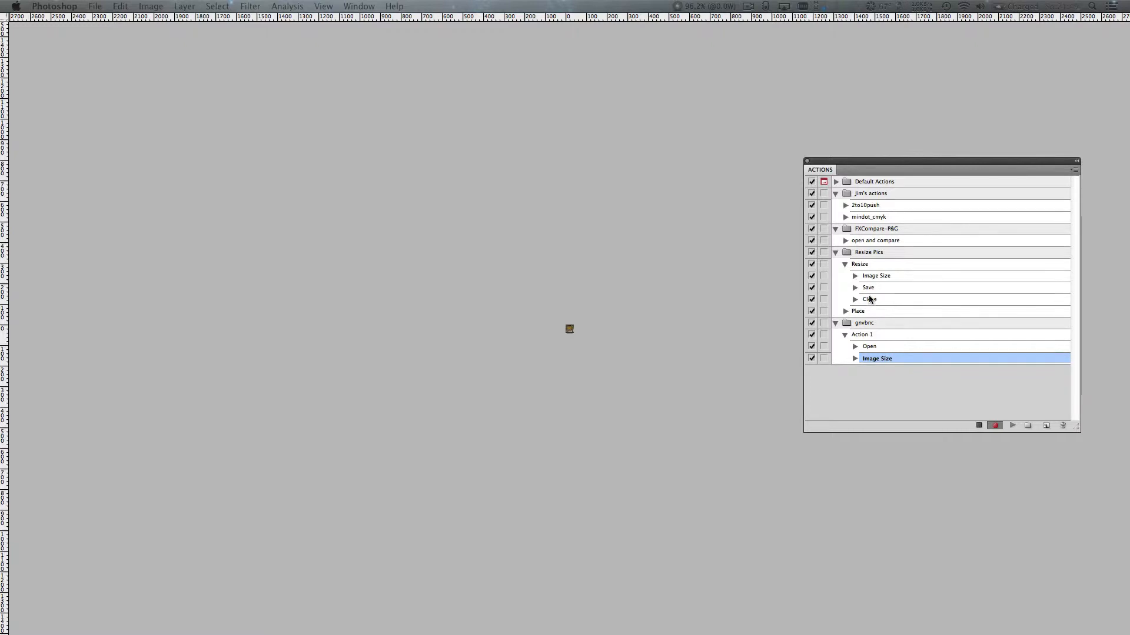
{"action": "left_click", "coordinate": [96, 7]}
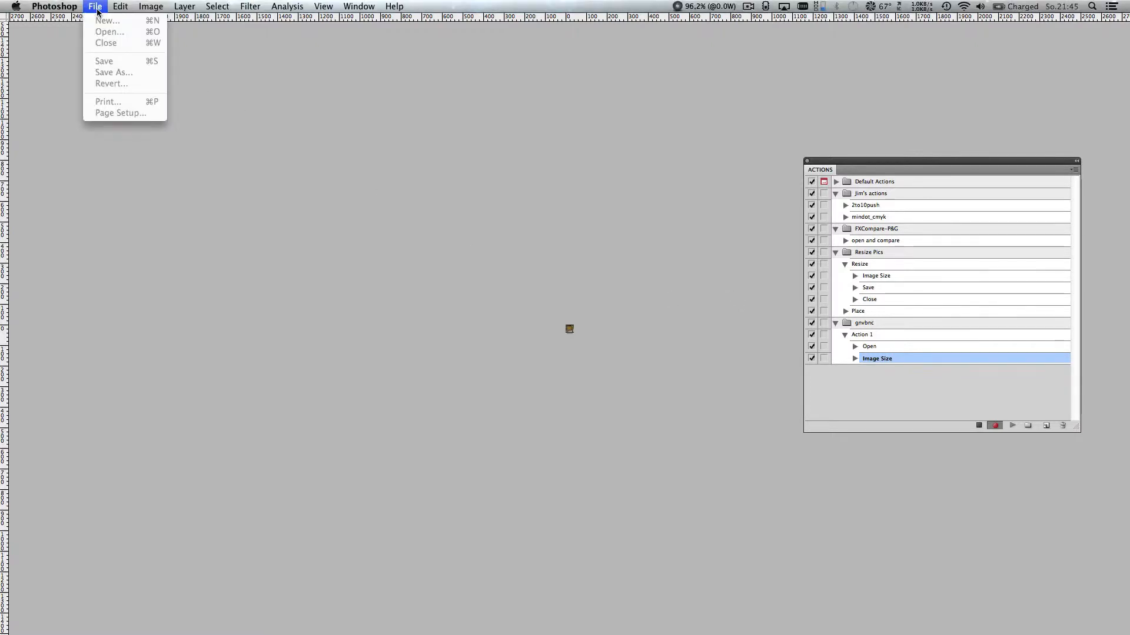
{"action": "left_click", "coordinate": [97, 9]}
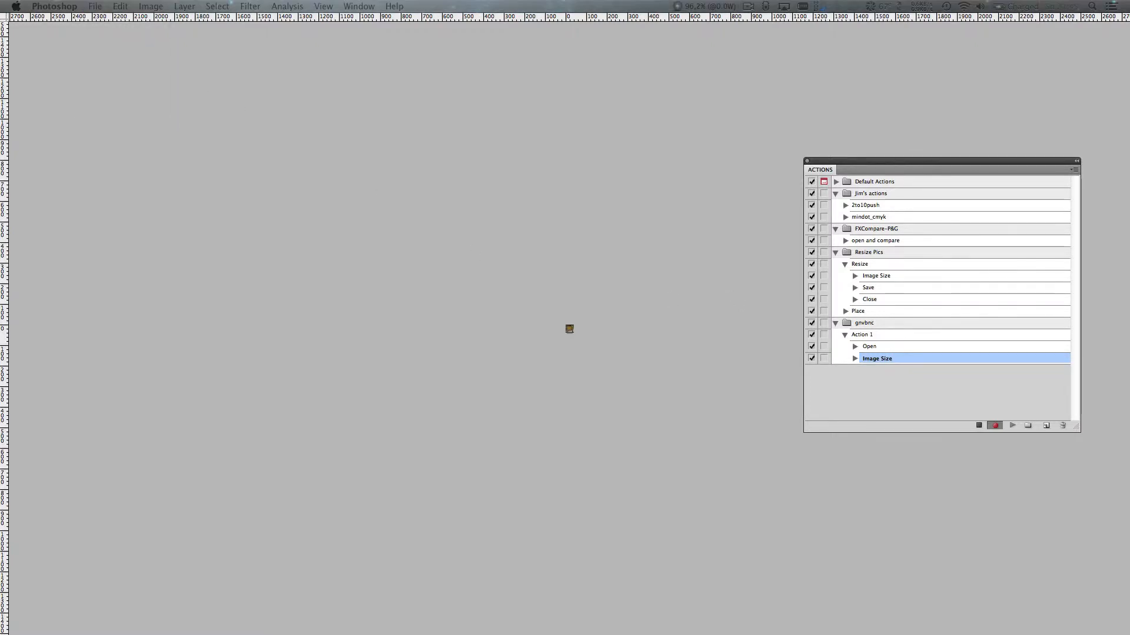
Close the resized image without saving changes to the original and stop recording the action.
{"action": "left_click", "coordinate": [97, 7]}
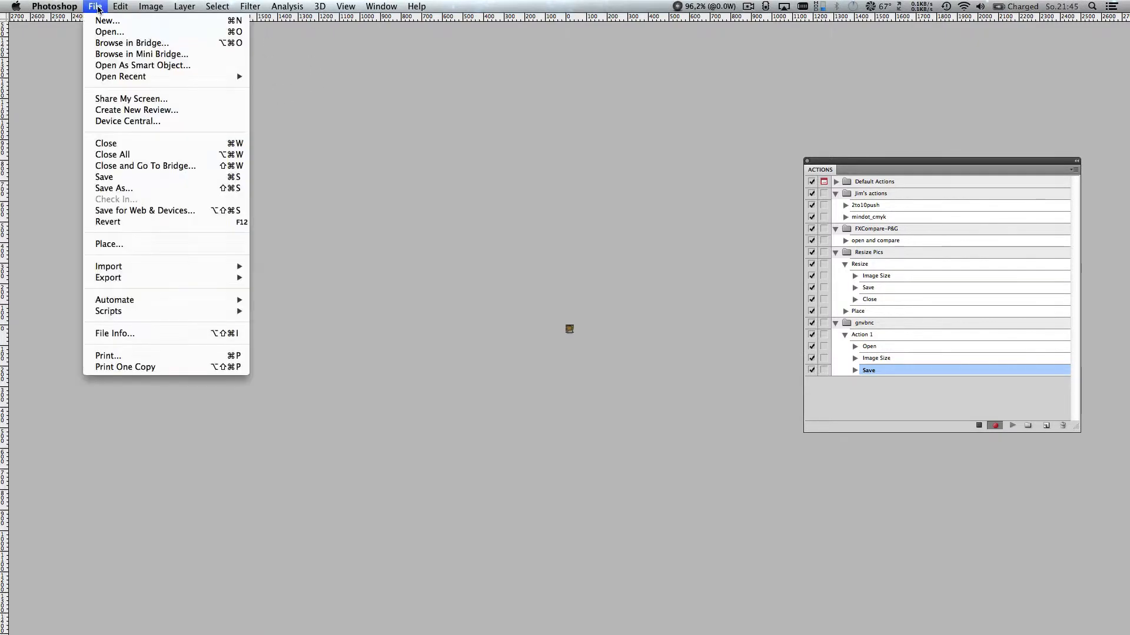
{"action": "left_click", "coordinate": [112, 147]}
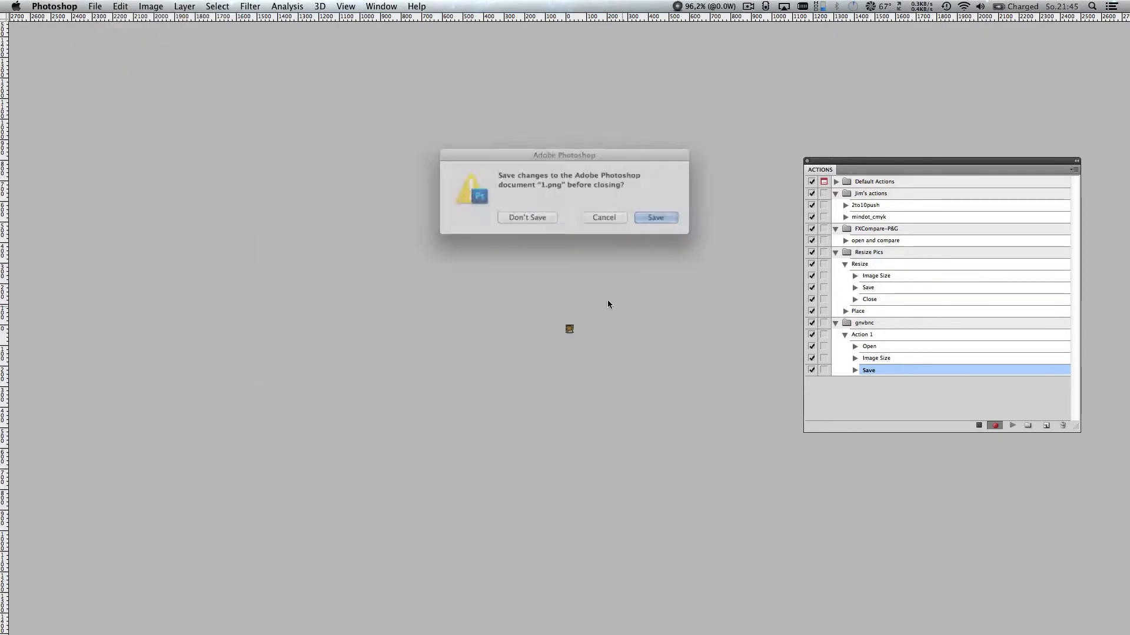
{"action": "left_click", "coordinate": [529, 219]}
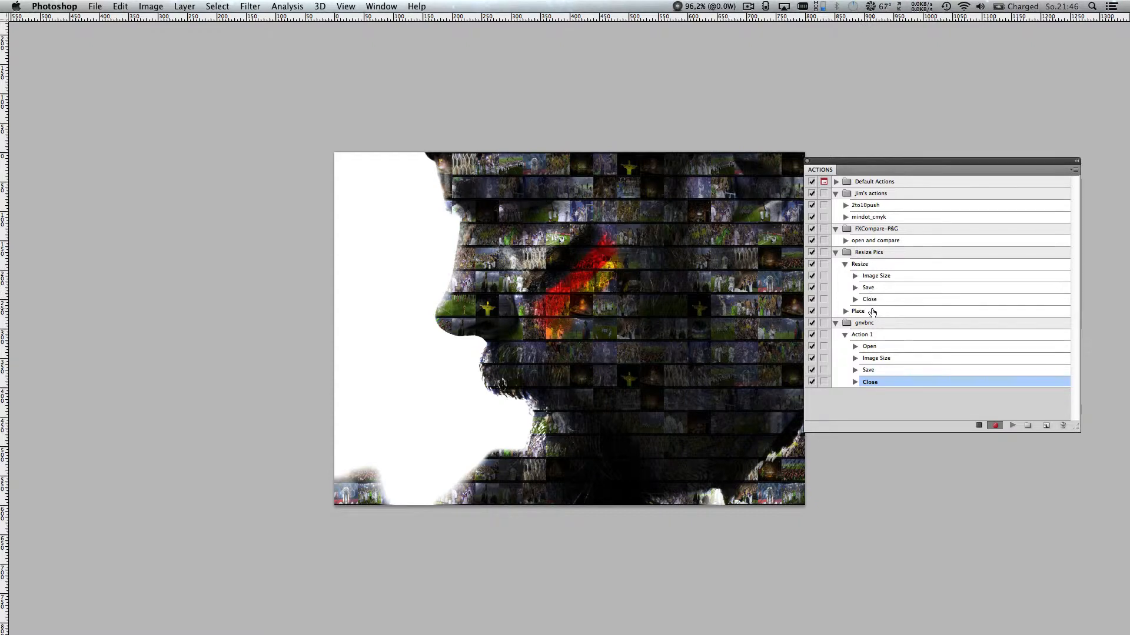
{"action": "left_click", "coordinate": [845, 311]}
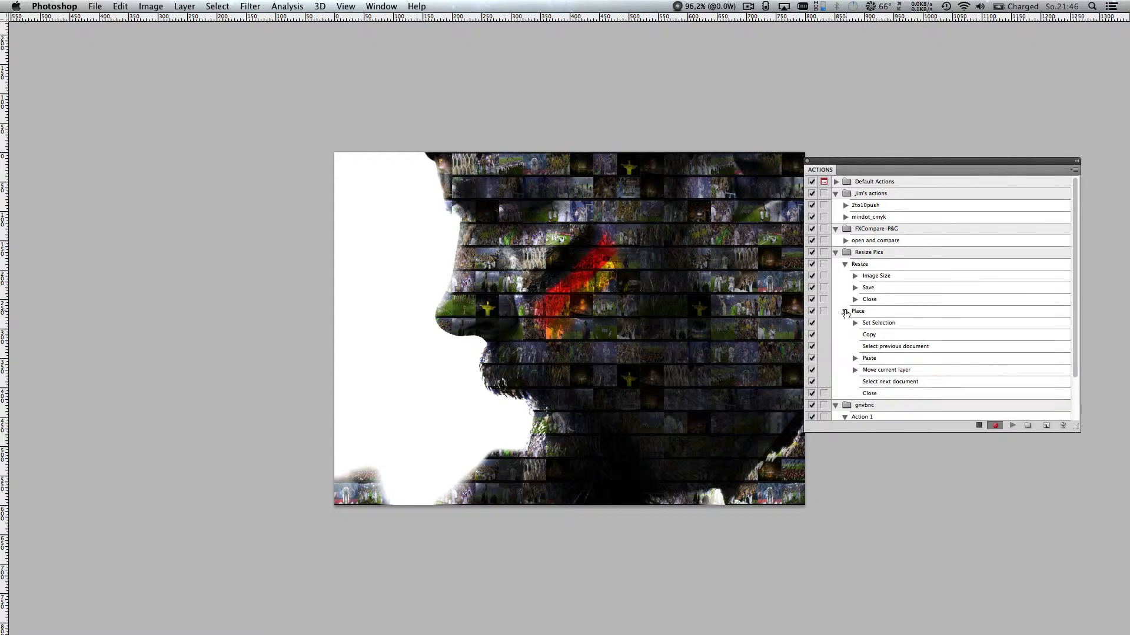
{"action": "left_click", "coordinate": [845, 312]}
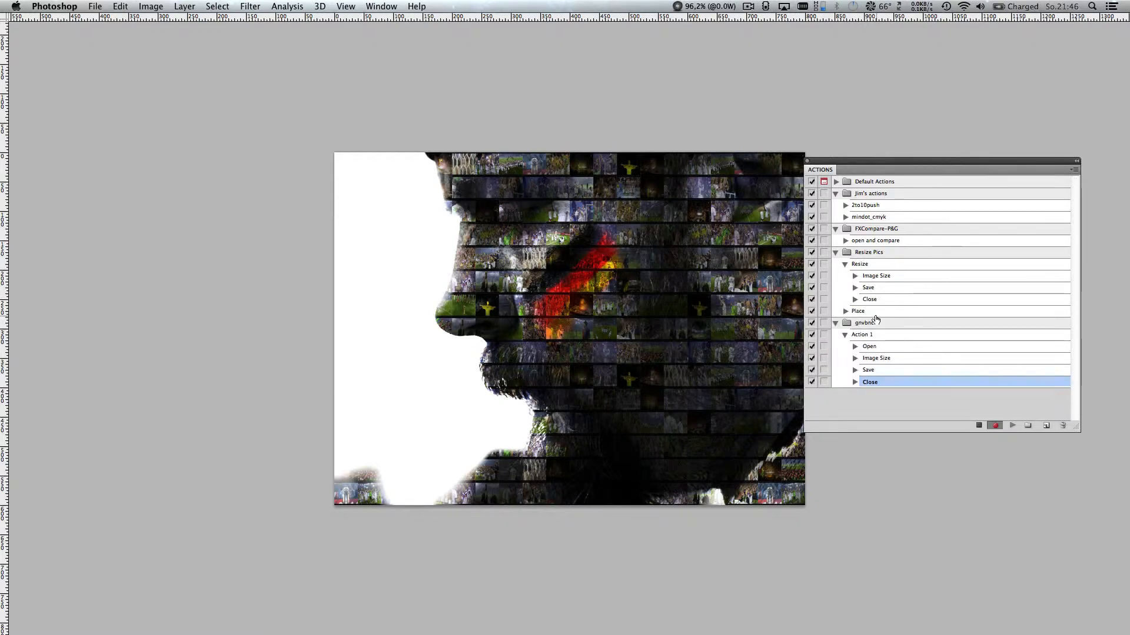
{"action": "left_click", "coordinate": [979, 426]}
Set up a Batch run of Action 1 from the gnvbnc set with Override Action "Open" Commands turned off.
{"action": "left_click", "coordinate": [98, 8]}
{"action": "mouse_move", "coordinate": [113, 270]}
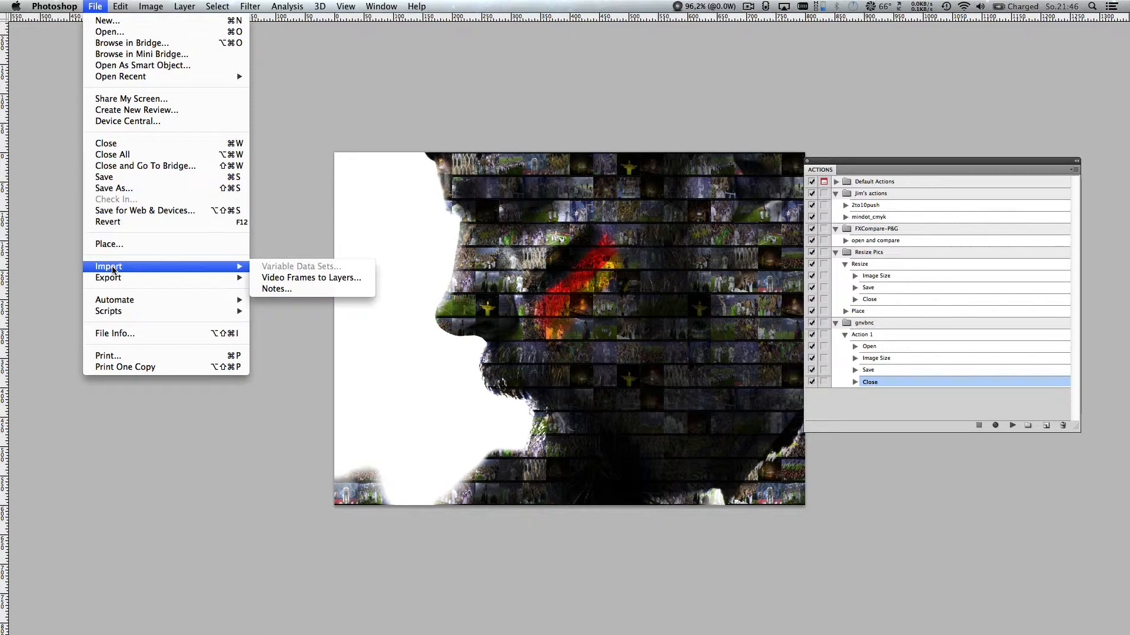
{"action": "mouse_move", "coordinate": [112, 299]}
{"action": "left_click", "coordinate": [272, 301]}
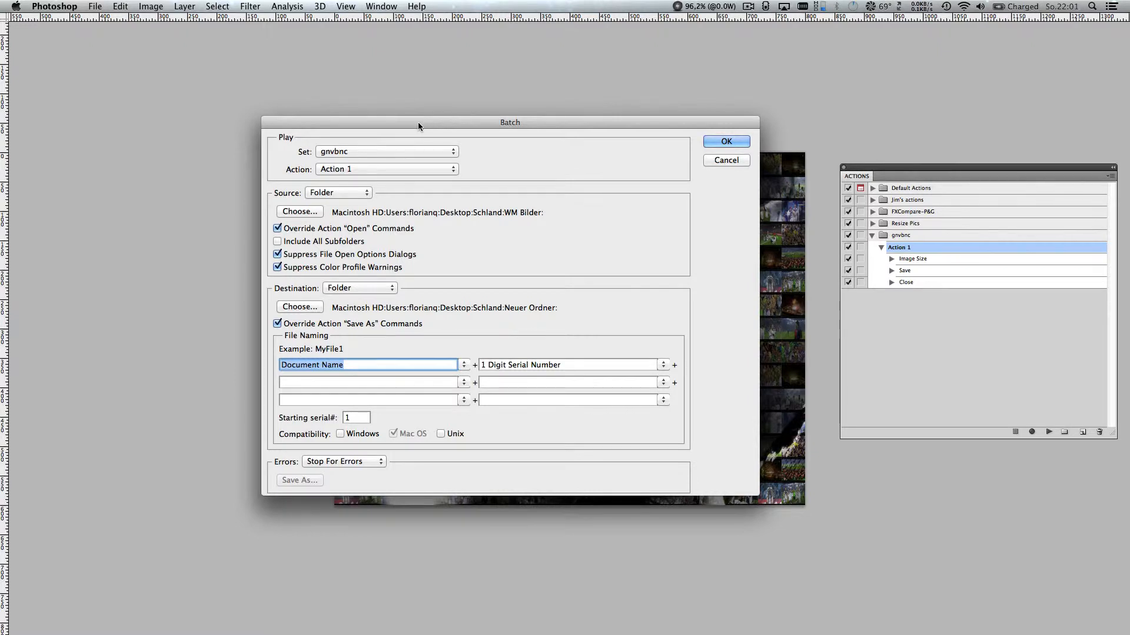
{"action": "left_click_drag", "start_coordinate": [417, 121], "coordinate": [415, 125]}
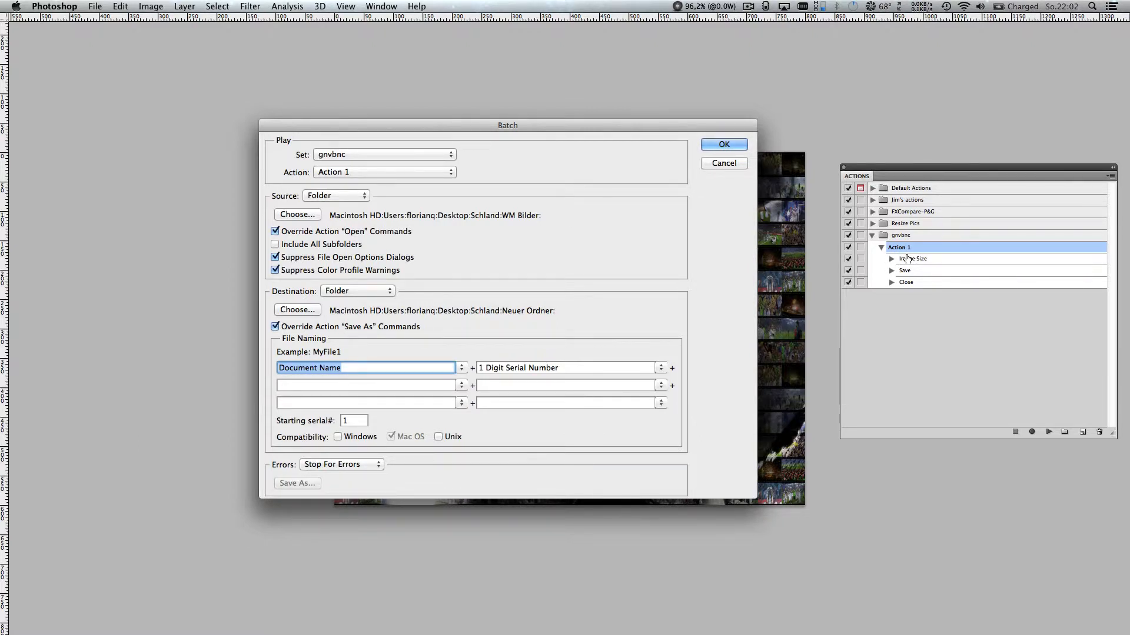
{"action": "left_click", "coordinate": [276, 231]}
{"action": "left_click", "coordinate": [340, 155]}
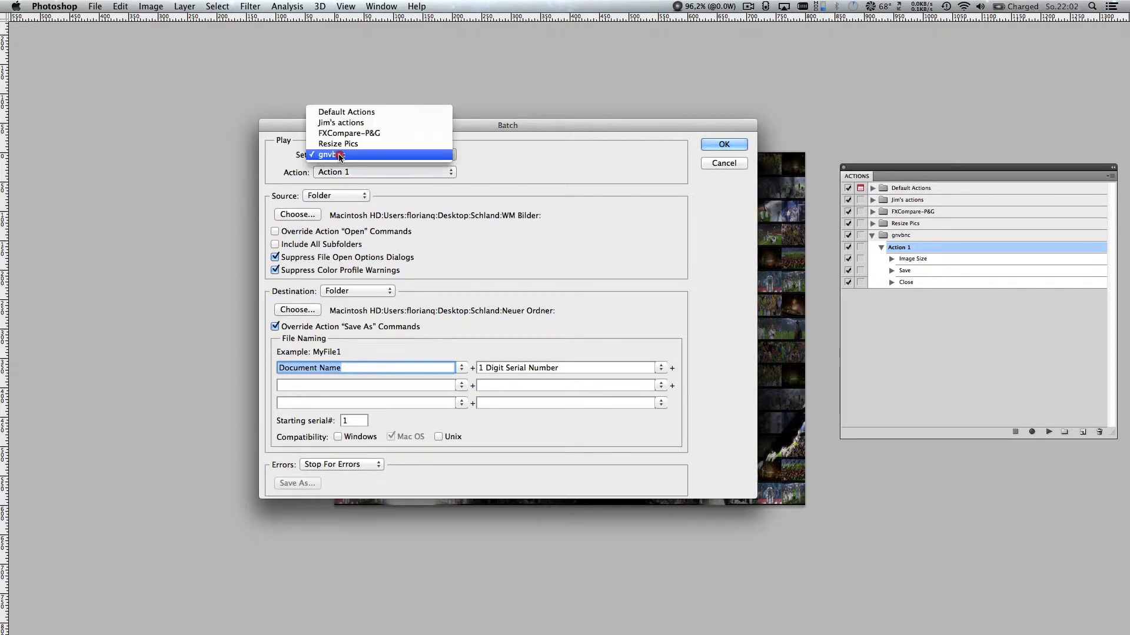
{"action": "left_click", "coordinate": [339, 155]}
{"action": "left_click", "coordinate": [327, 172]}
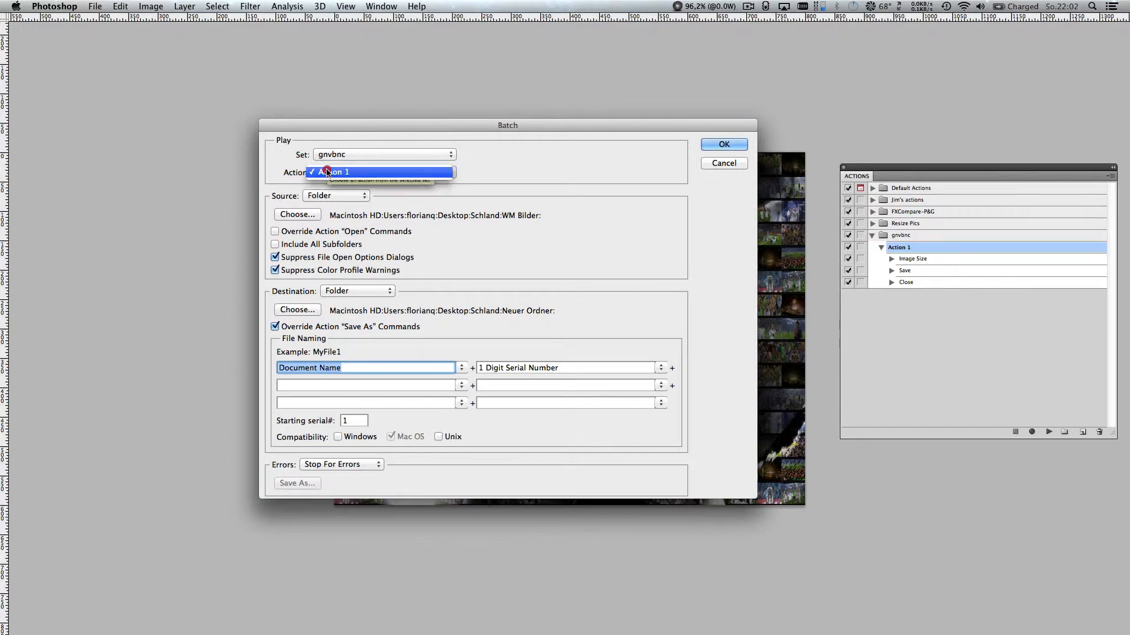
{"action": "left_click", "coordinate": [327, 173]}
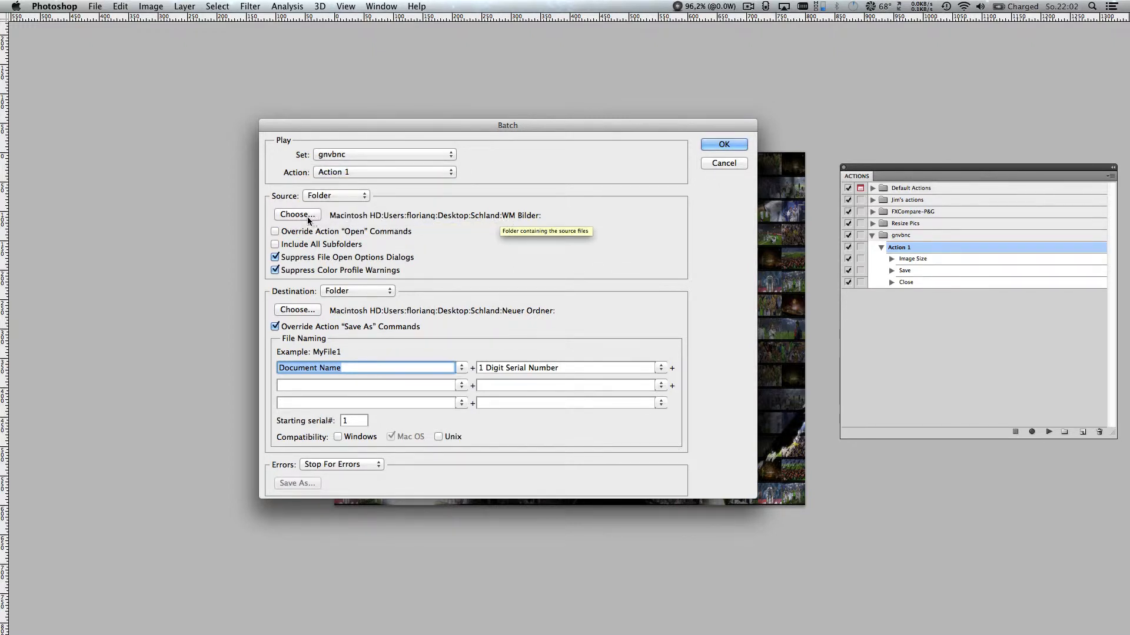
Try to run the batch with Neuer Ordner as the destination folder.
{"action": "left_click", "coordinate": [297, 310]}
{"action": "left_click", "coordinate": [352, 101]}
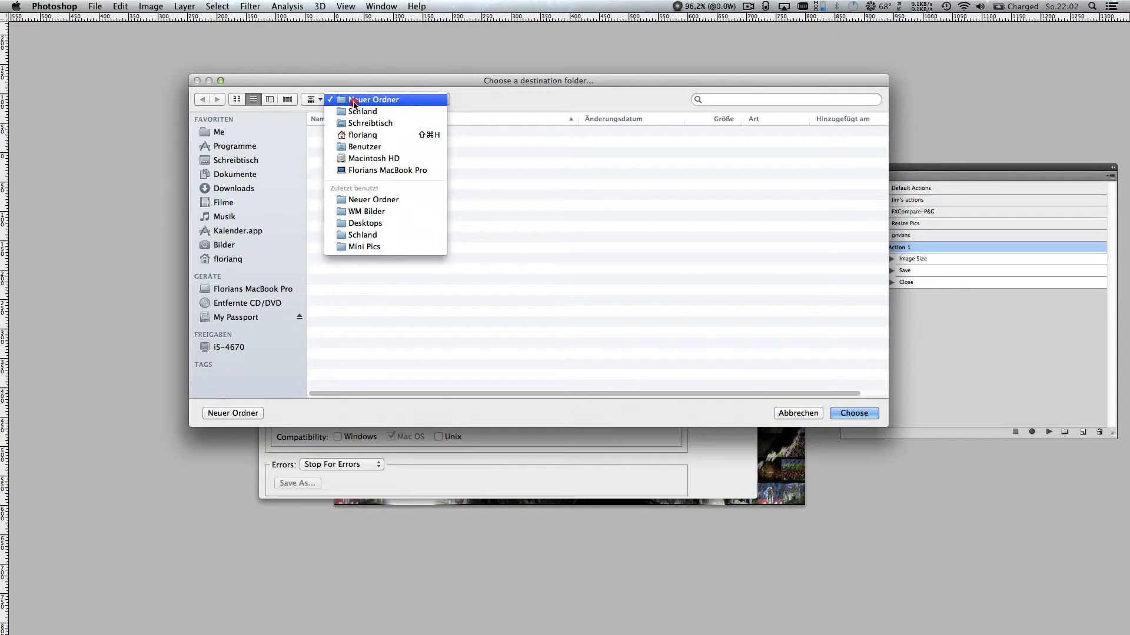
{"action": "left_click", "coordinate": [353, 101]}
{"action": "key", "text": "Return"}
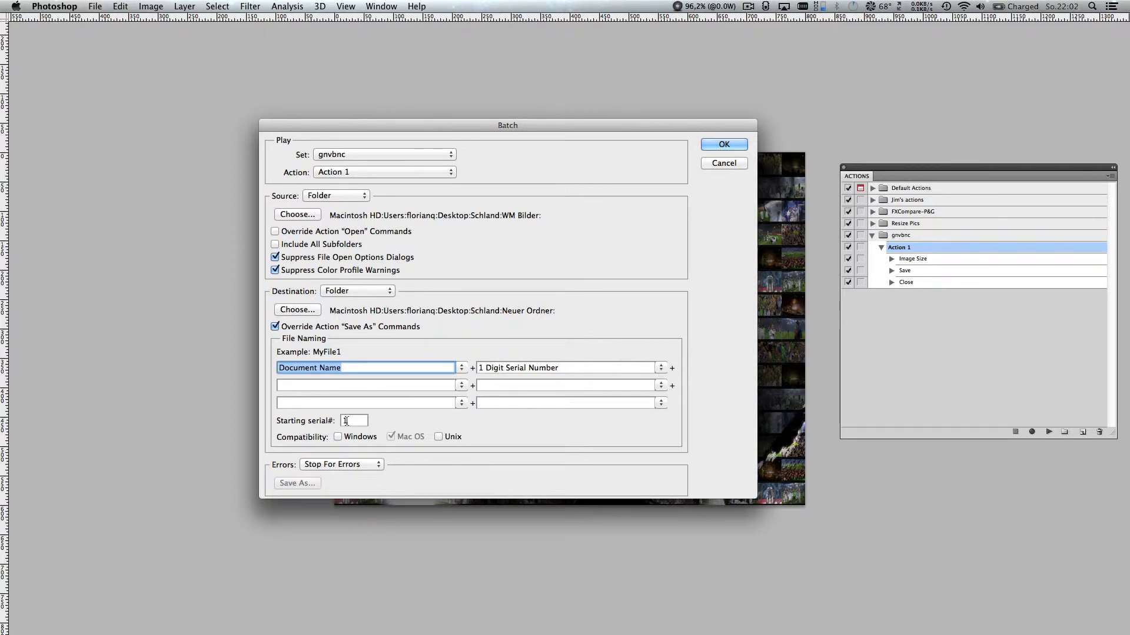
{"action": "left_click", "coordinate": [725, 145]}
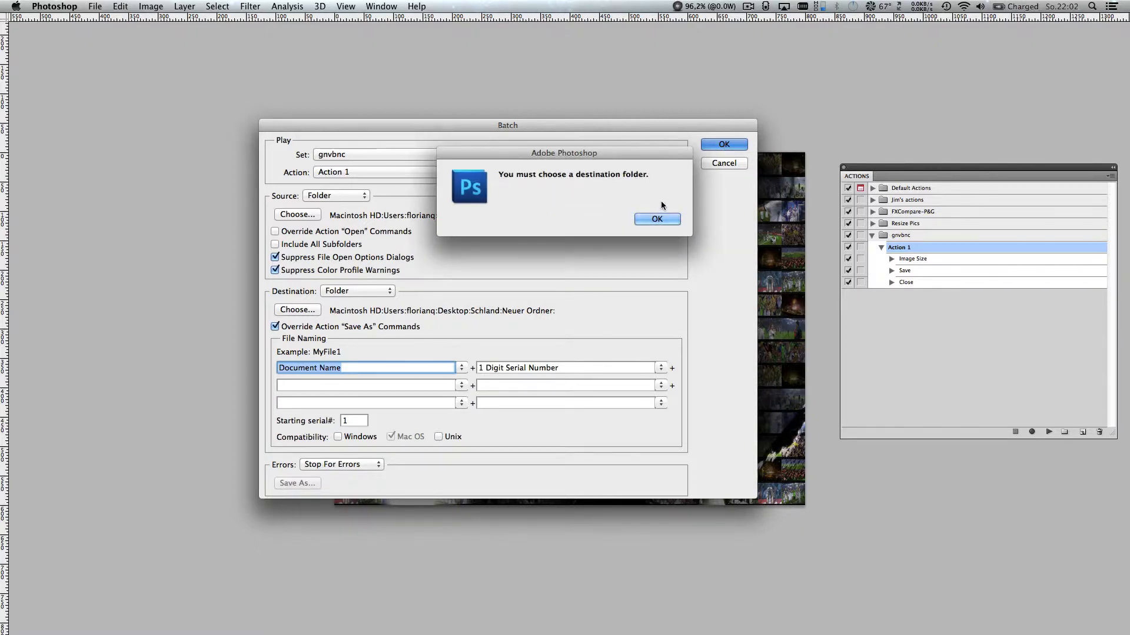
{"action": "left_click", "coordinate": [657, 219]}
Choose Neuer Ordner as the destination folder and run the batch on the WM Bilder pictures.
{"action": "left_click", "coordinate": [292, 310]}
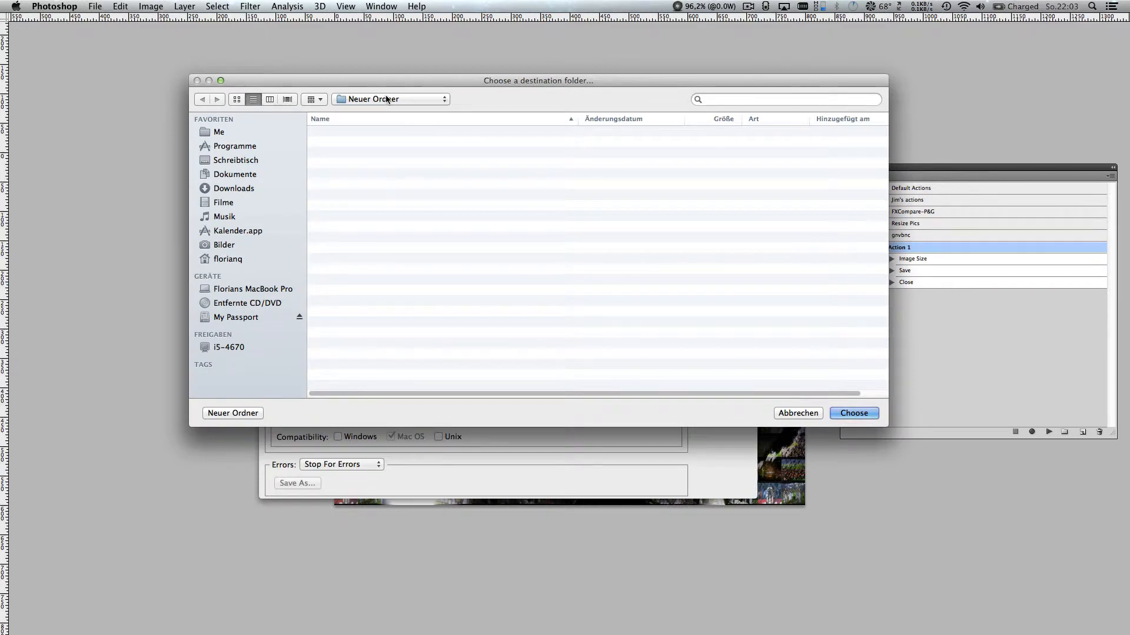
{"action": "left_click", "coordinate": [864, 414]}
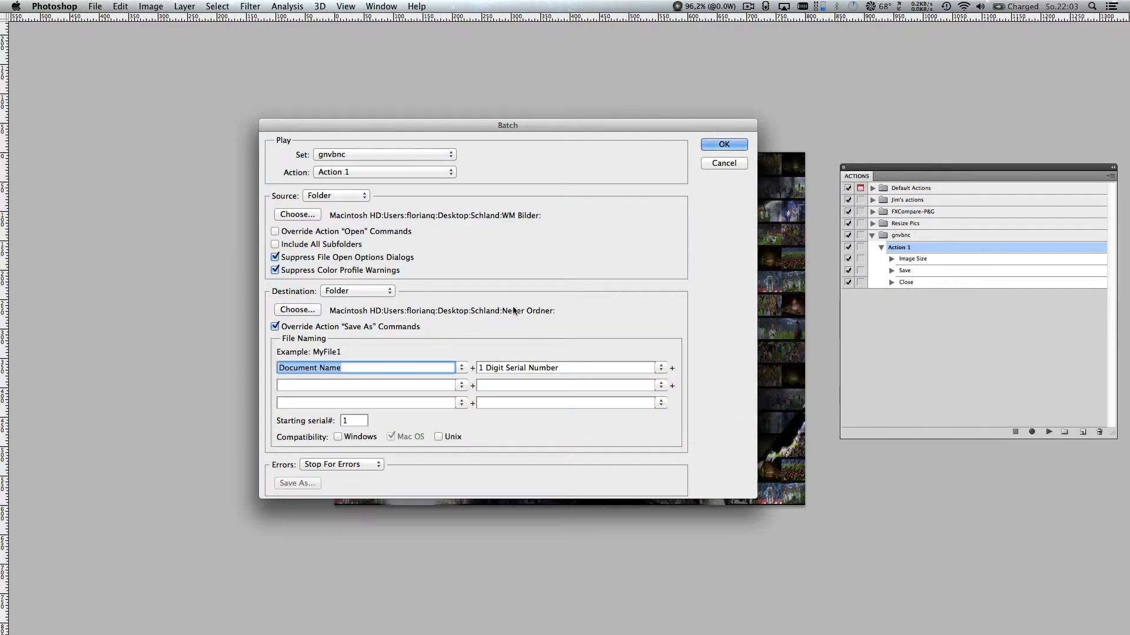
{"action": "left_click", "coordinate": [723, 144]}
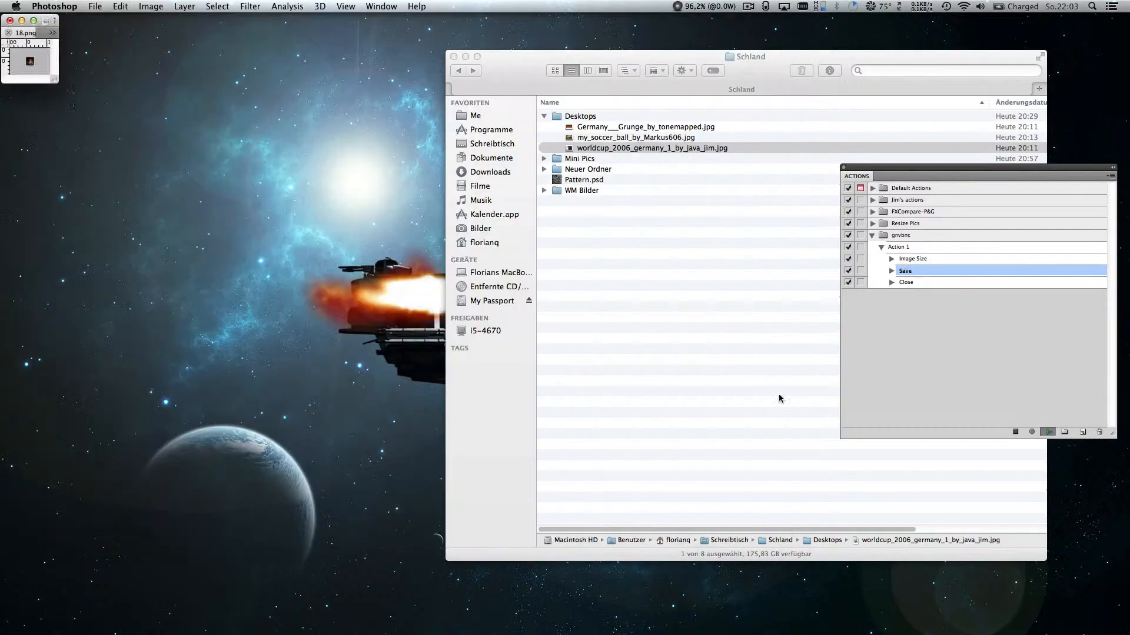
Switch to Finder, collapse the Desktops folder and open the Neuer Ordner folder inside Schland.
{"action": "left_click", "coordinate": [841, 457]}
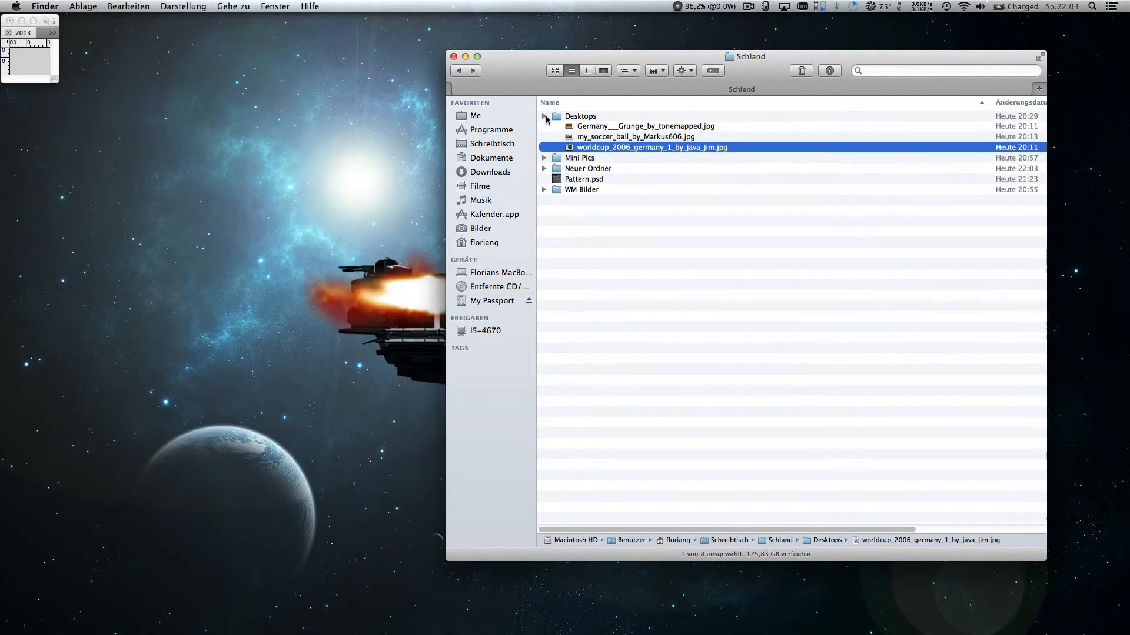
{"action": "left_click", "coordinate": [544, 116]}
{"action": "left_click", "coordinate": [556, 138]}
{"action": "double_click", "coordinate": [556, 139]}
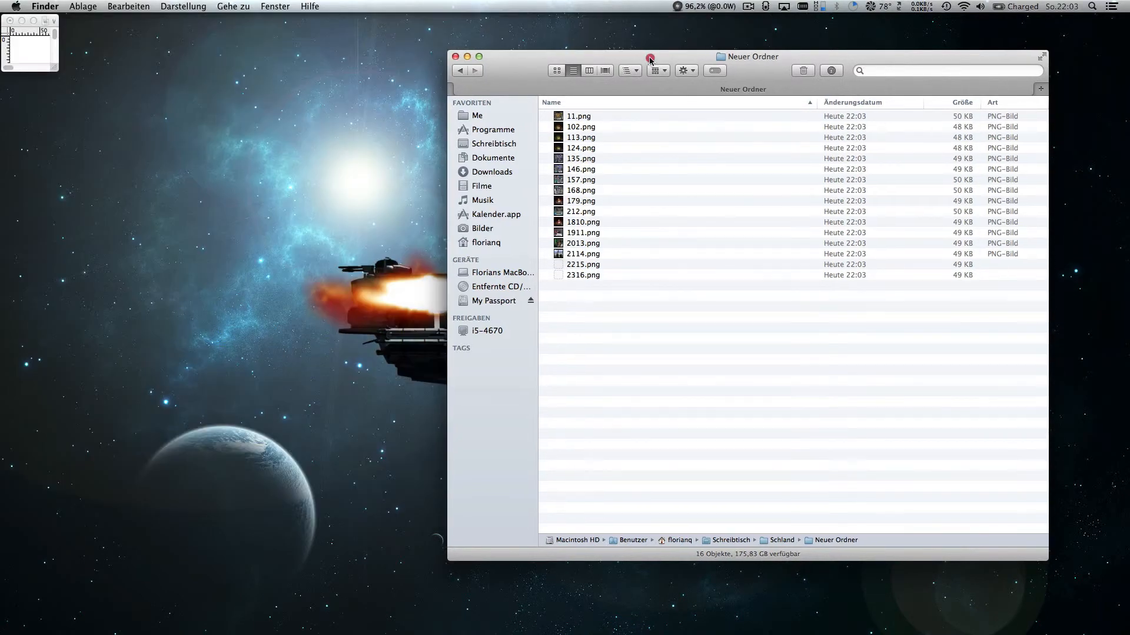
Reposition and enlarge the Neuer Ordner window to examine the PNG files saved by the batch.
{"action": "left_click_drag", "start_coordinate": [646, 59], "coordinate": [799, 67]}
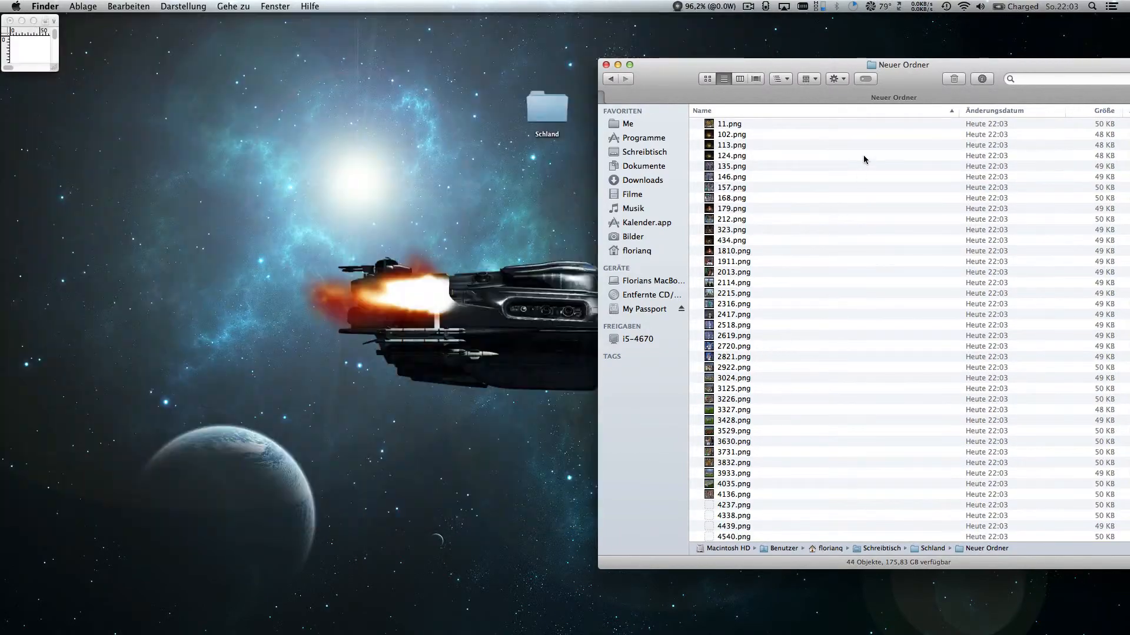
{"action": "left_click_drag", "start_coordinate": [842, 65], "coordinate": [843, 29]}
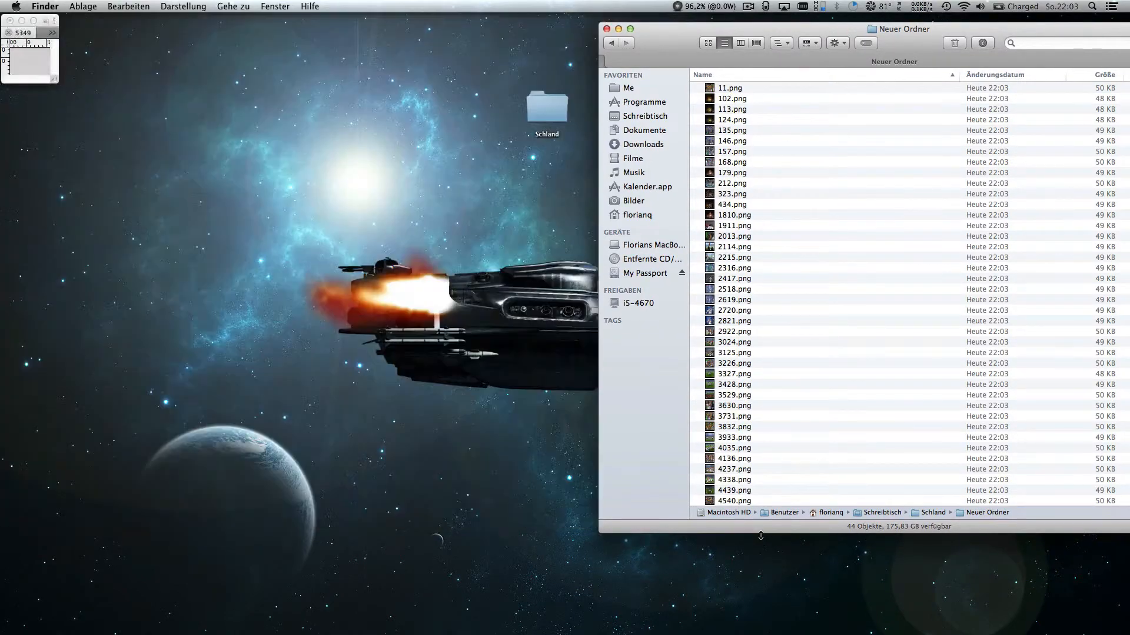
{"action": "left_click_drag", "start_coordinate": [759, 533], "coordinate": [759, 605]}
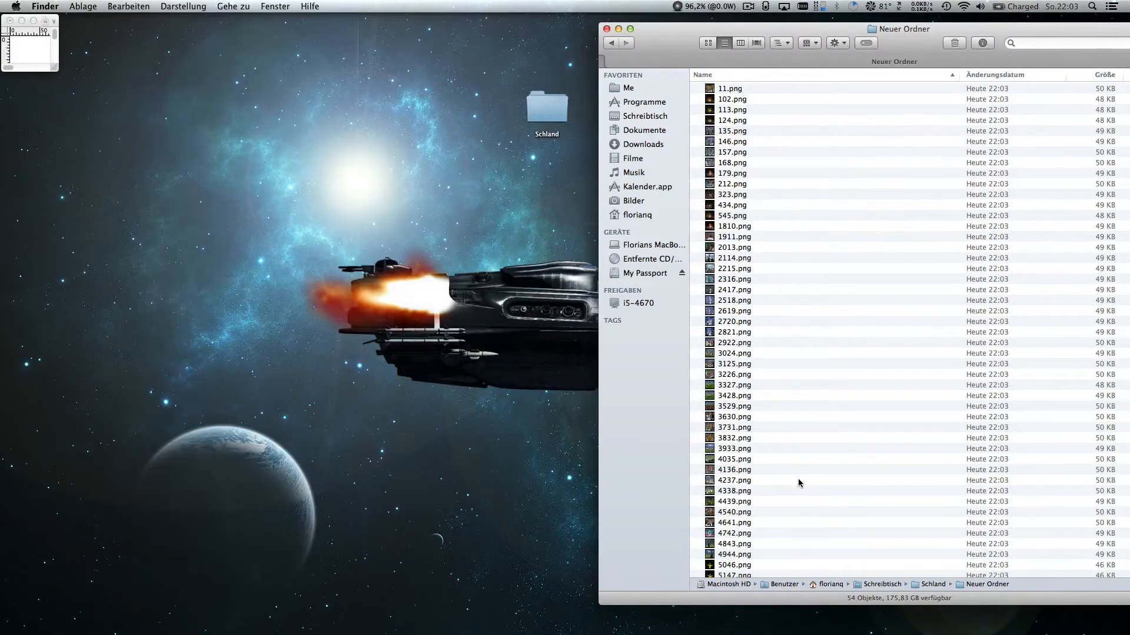
{"action": "scroll", "coordinate": [798, 481], "scroll_direction": "down", "scroll_amount": 2}
{"action": "scroll", "coordinate": [797, 482], "scroll_direction": "down", "scroll_amount": 3}
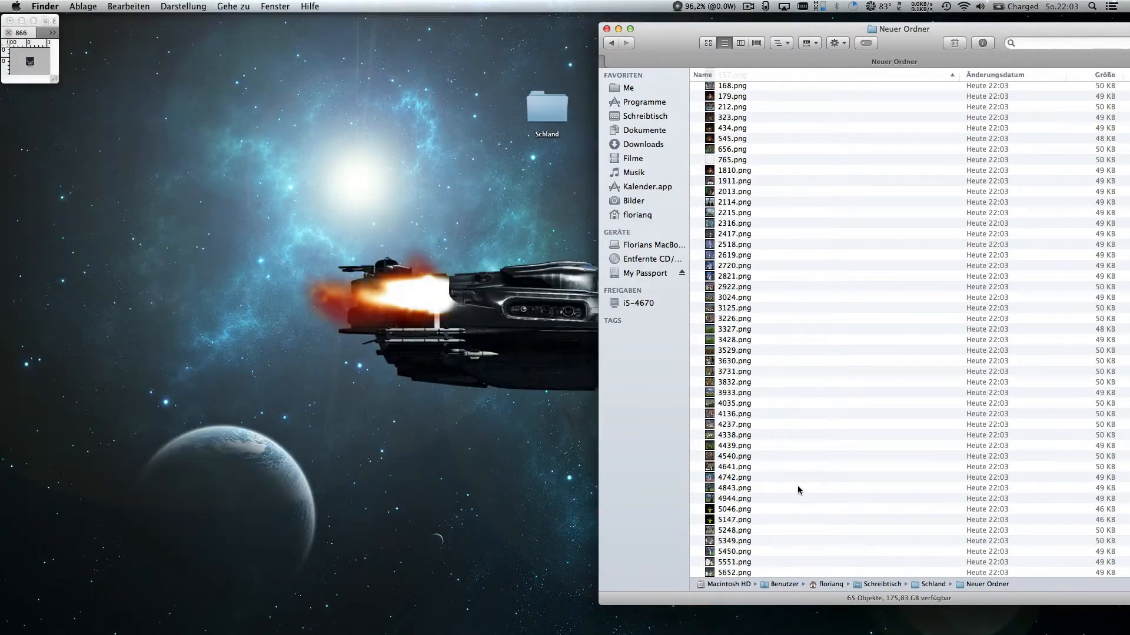
{"action": "scroll", "coordinate": [797, 485], "scroll_direction": "down", "scroll_amount": 5}
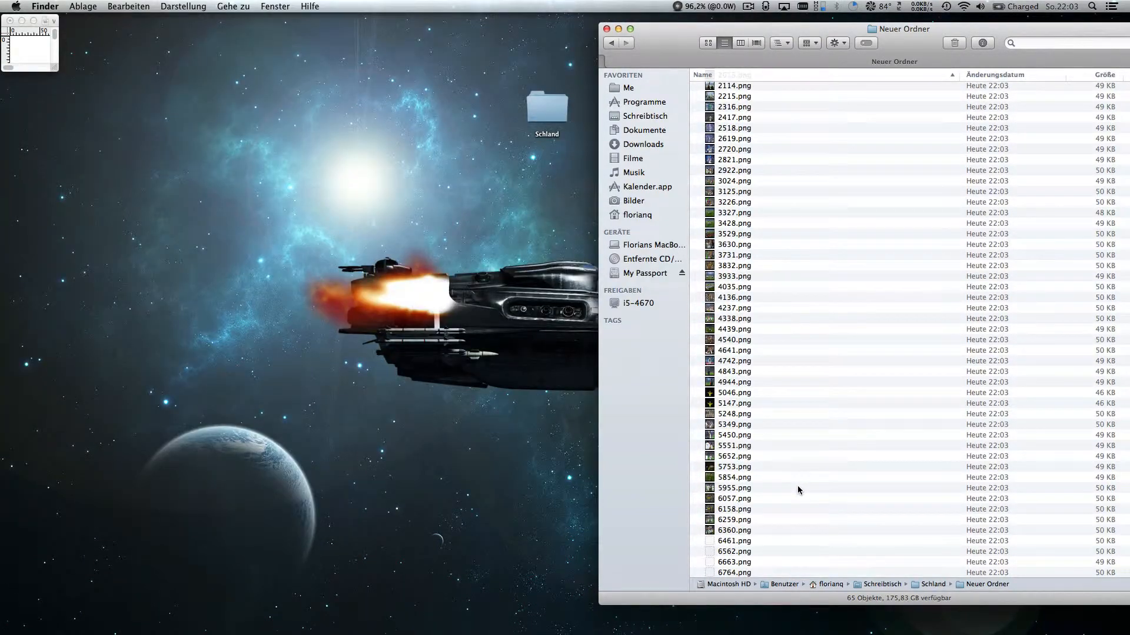
Return to the portrait in Photoshop in full-screen mode, collapse the gnvbnc set and close the Actions panel.
{"action": "left_click", "coordinate": [54, 71]}
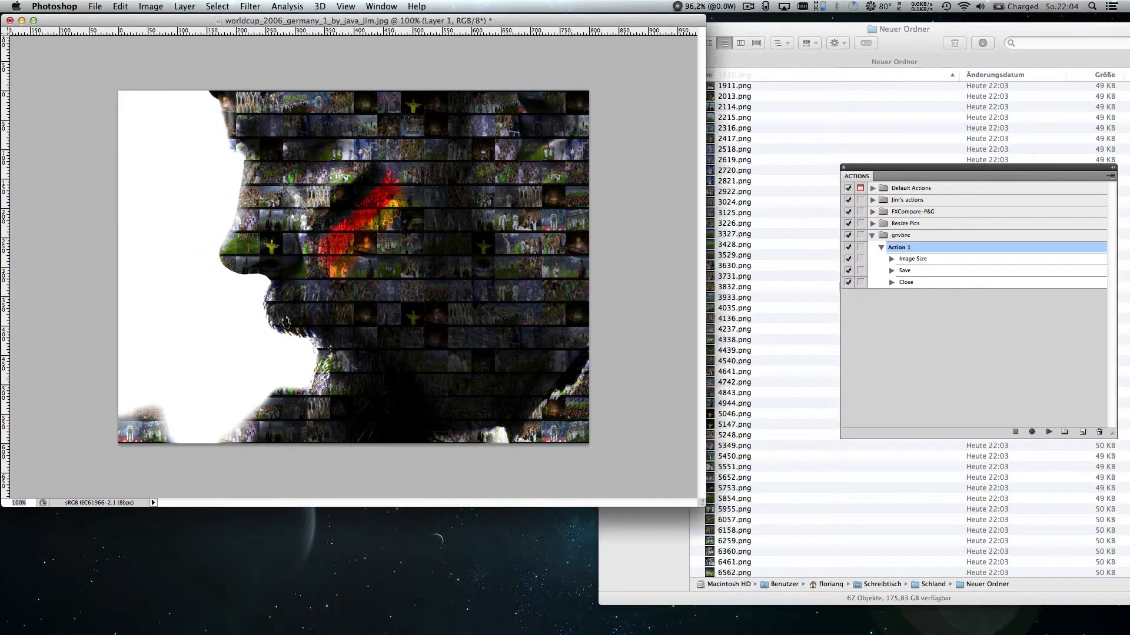
{"action": "key", "text": "f"}
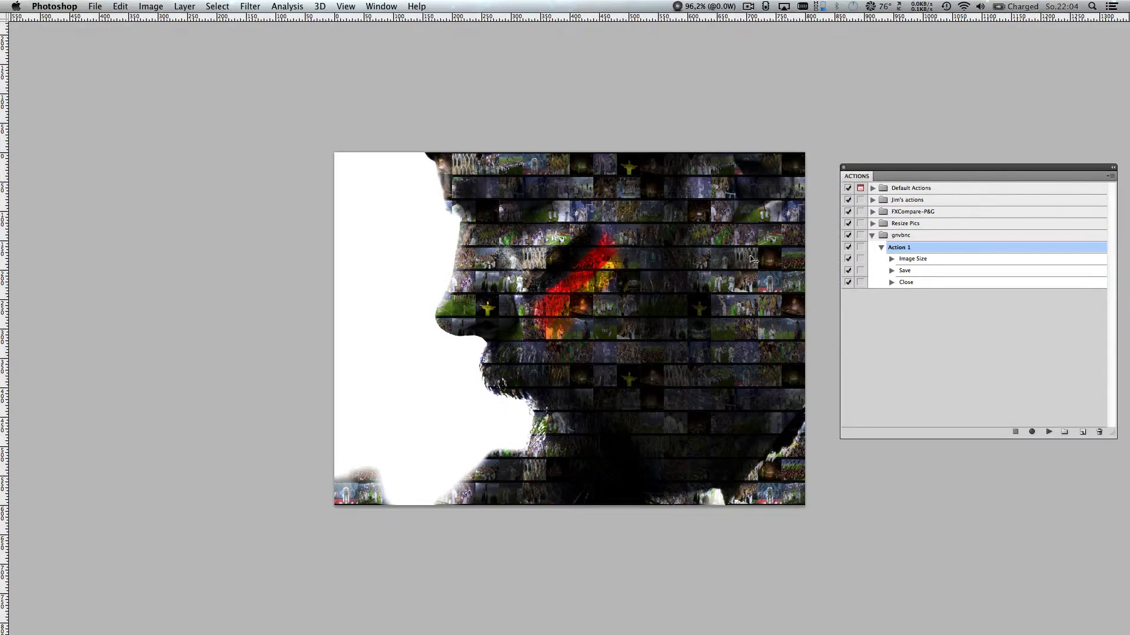
{"action": "left_click", "coordinate": [872, 236]}
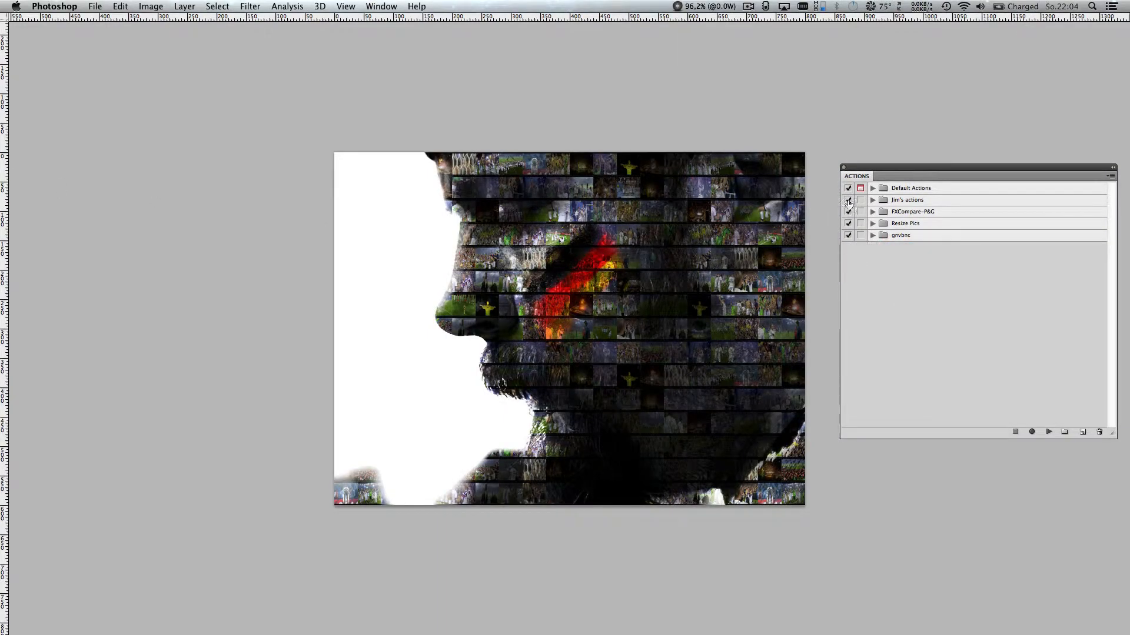
{"action": "left_click", "coordinate": [843, 169]}
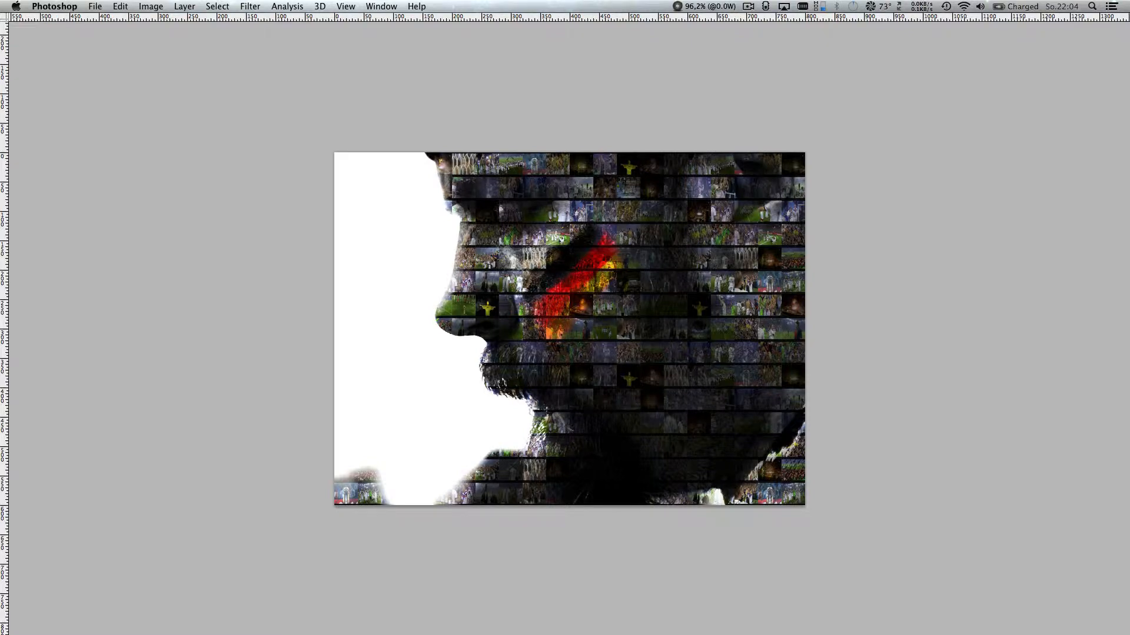
Switch to Finder, select the ten files from 11.png to 212.png in Neuer Ordner and open them in Photoshop.
{"action": "key", "text": "super+Tab"}
{"action": "left_click", "coordinate": [781, 169]}
{"action": "scroll", "coordinate": [796, 186], "scroll_direction": "up", "scroll_amount": 5}
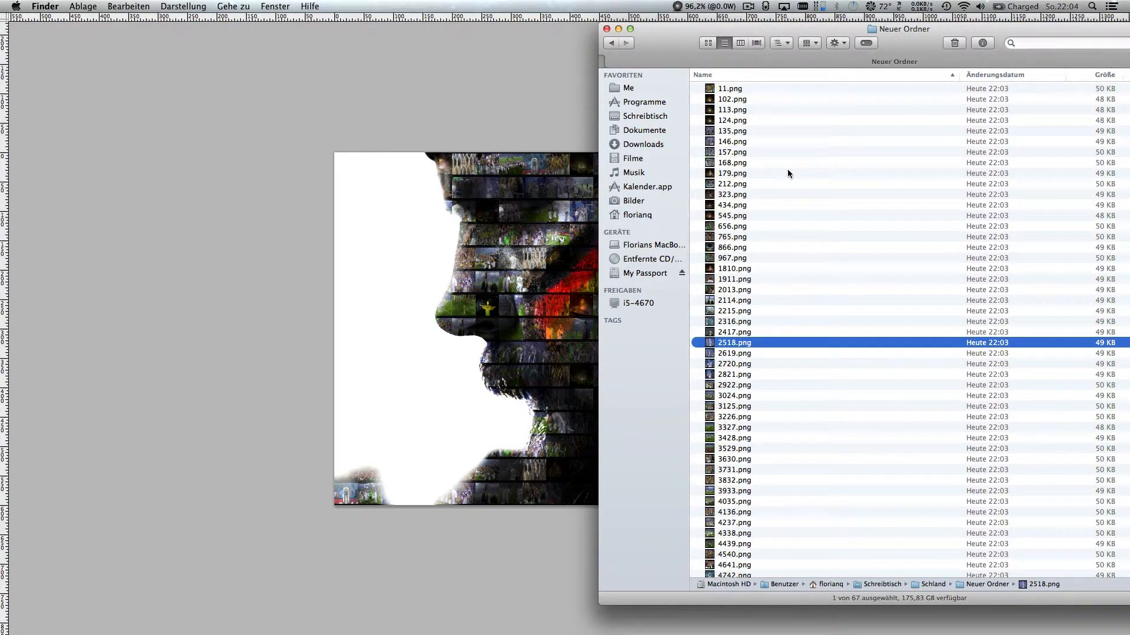
{"action": "left_click", "coordinate": [739, 90]}
{"action": "left_click", "coordinate": [739, 174]}
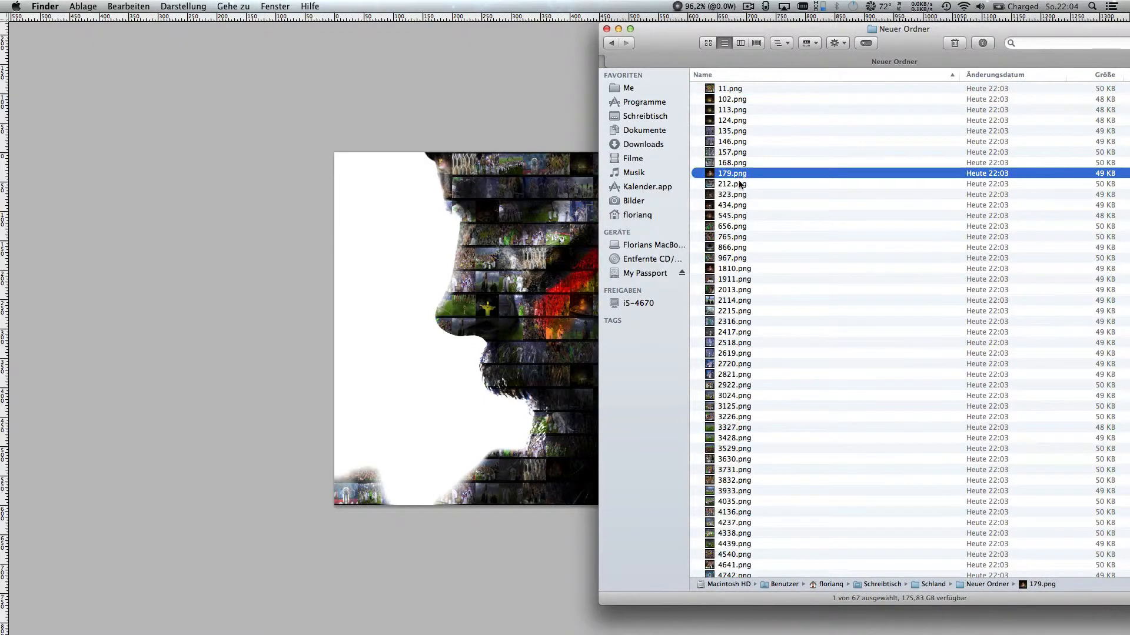
{"action": "left_click", "coordinate": [741, 185]}
{"action": "left_click", "coordinate": [728, 91], "text": "shift"}
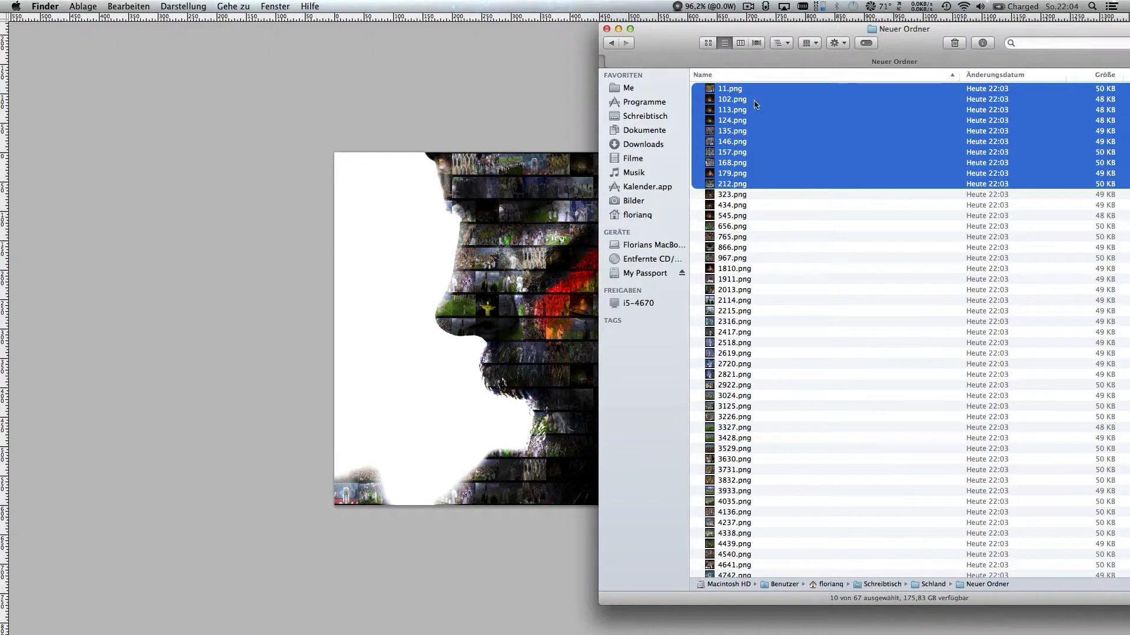
{"action": "left_click_drag", "start_coordinate": [710, 92], "coordinate": [592, 157]}
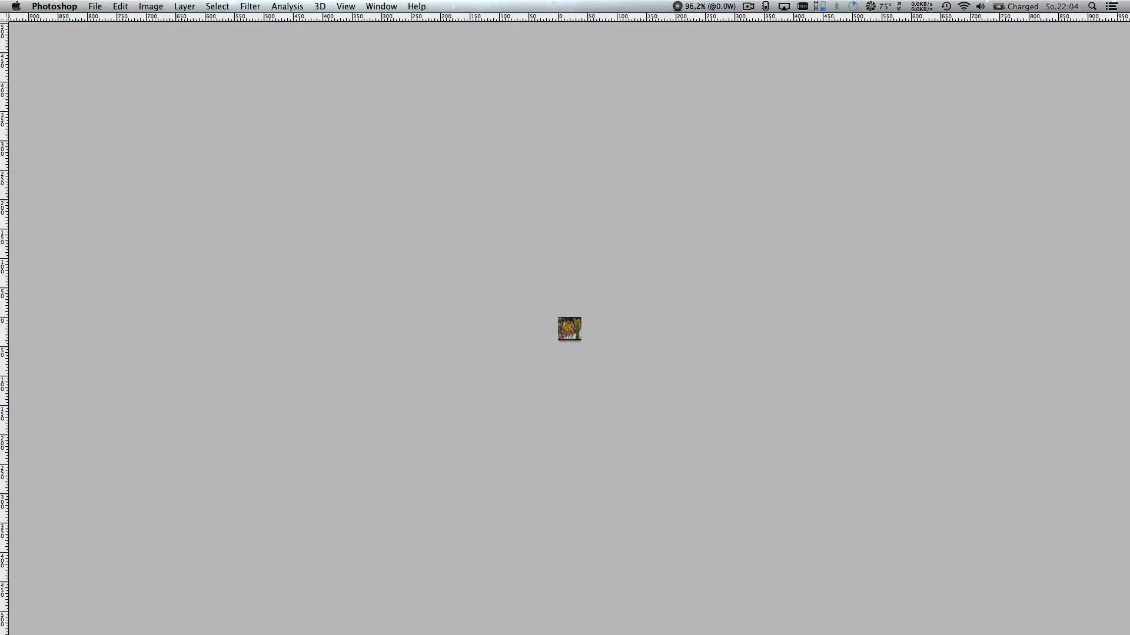
Leave full-screen mode, enlarge the document window to fill the screen and switch back to the portrait document.
{"action": "key", "text": "f"}
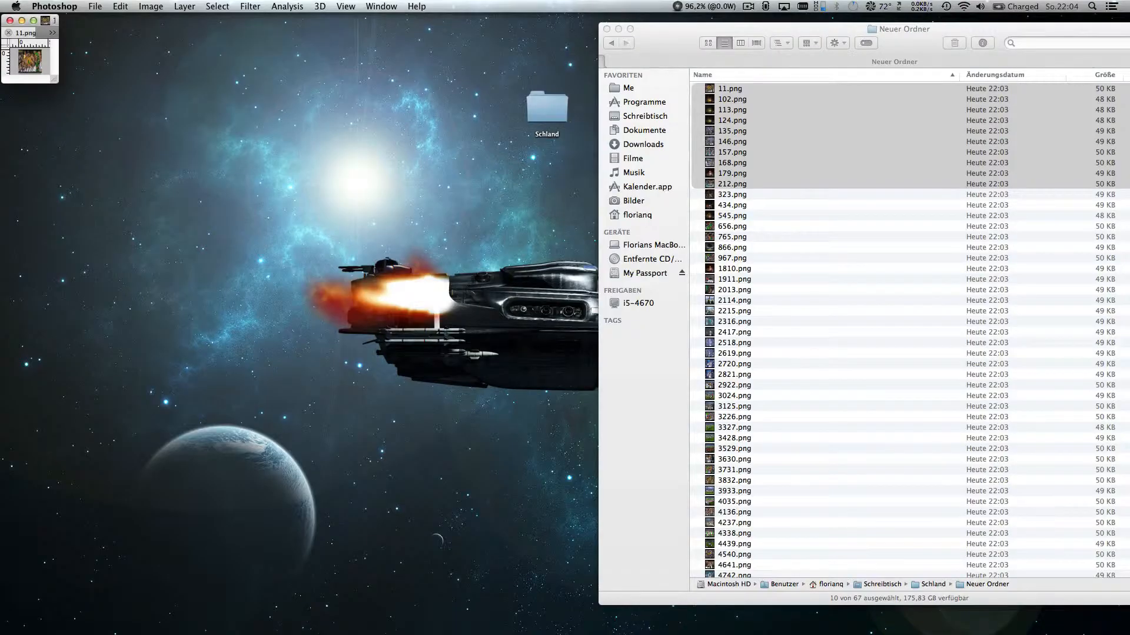
{"action": "left_click_drag", "start_coordinate": [56, 80], "coordinate": [1128, 633]}
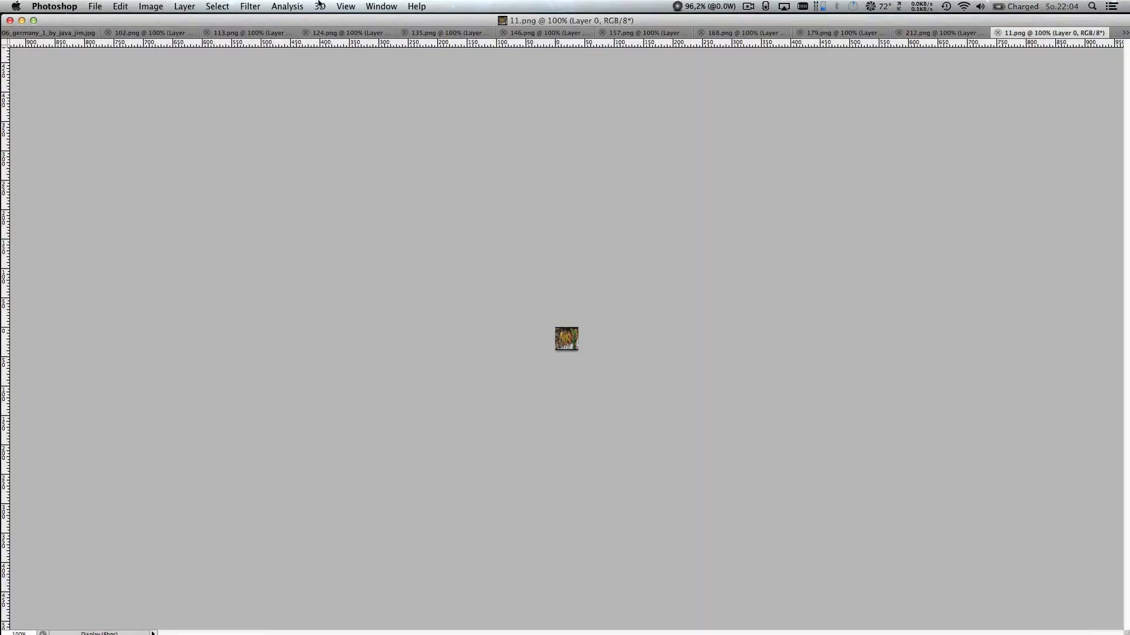
{"action": "left_click", "coordinate": [1122, 36]}
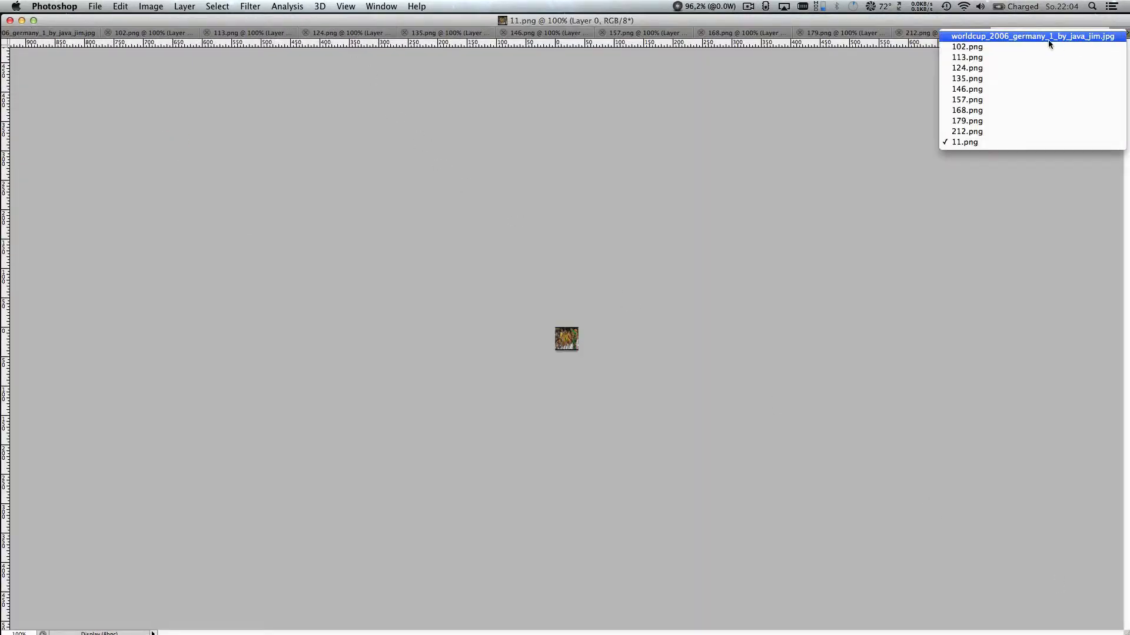
{"action": "left_click", "coordinate": [1006, 35]}
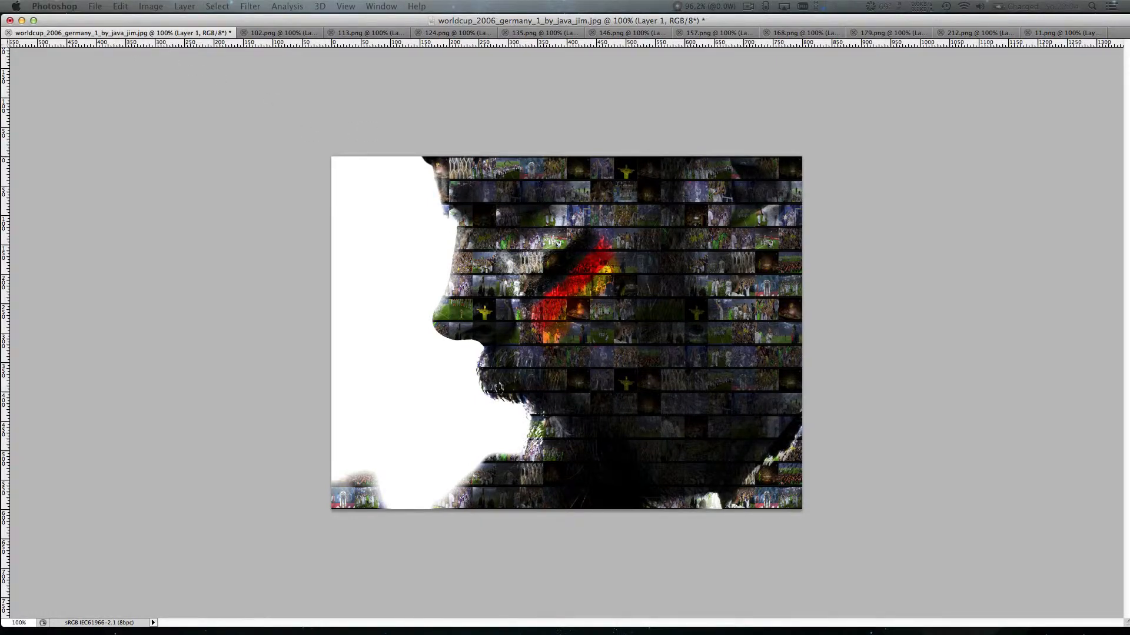
Create a 360 by 360 pixel document and copy the 11.png tile into it near the canvas's upper-left corner.
{"action": "key", "text": "super+n"}
{"action": "key", "text": "Tab"}
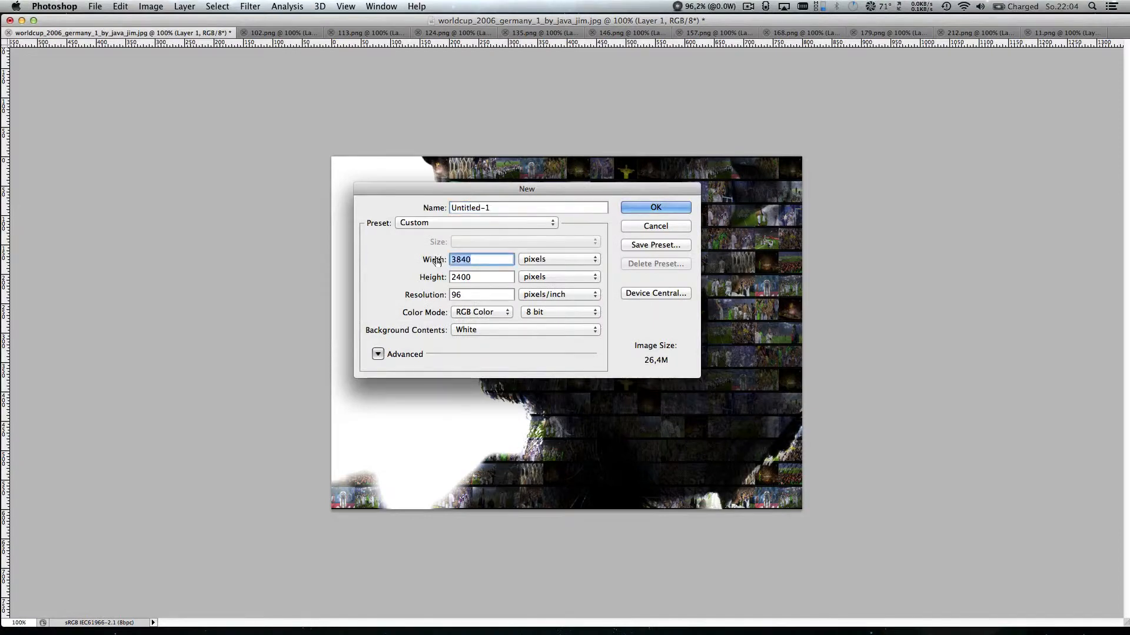
{"action": "type", "text": "360"}
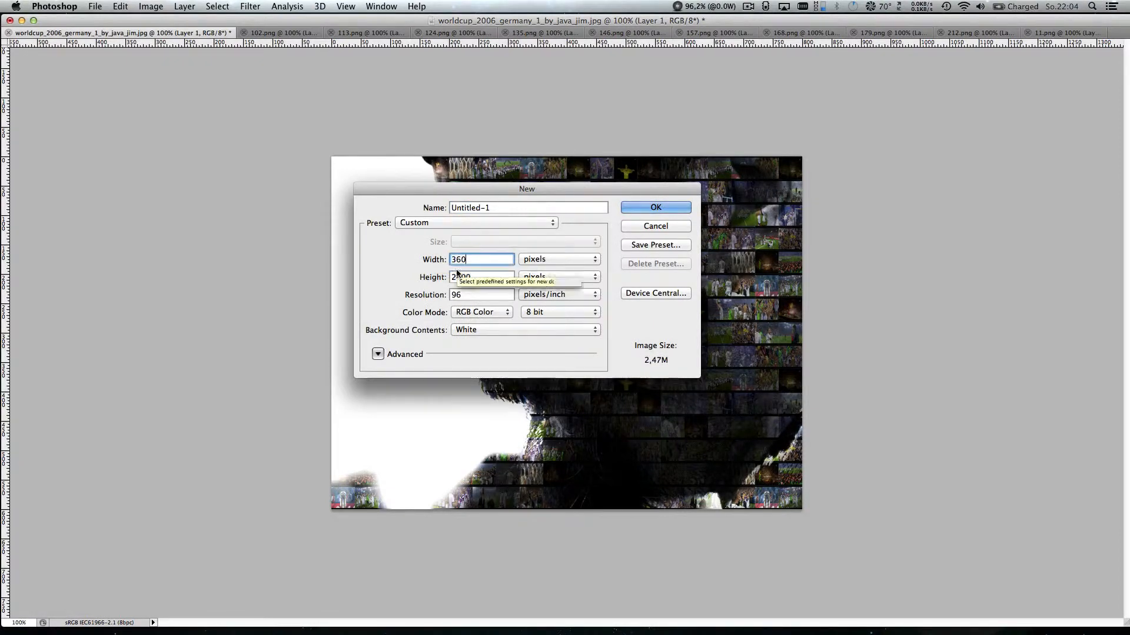
{"action": "key", "text": "Tab"}
{"action": "type", "text": "360"}
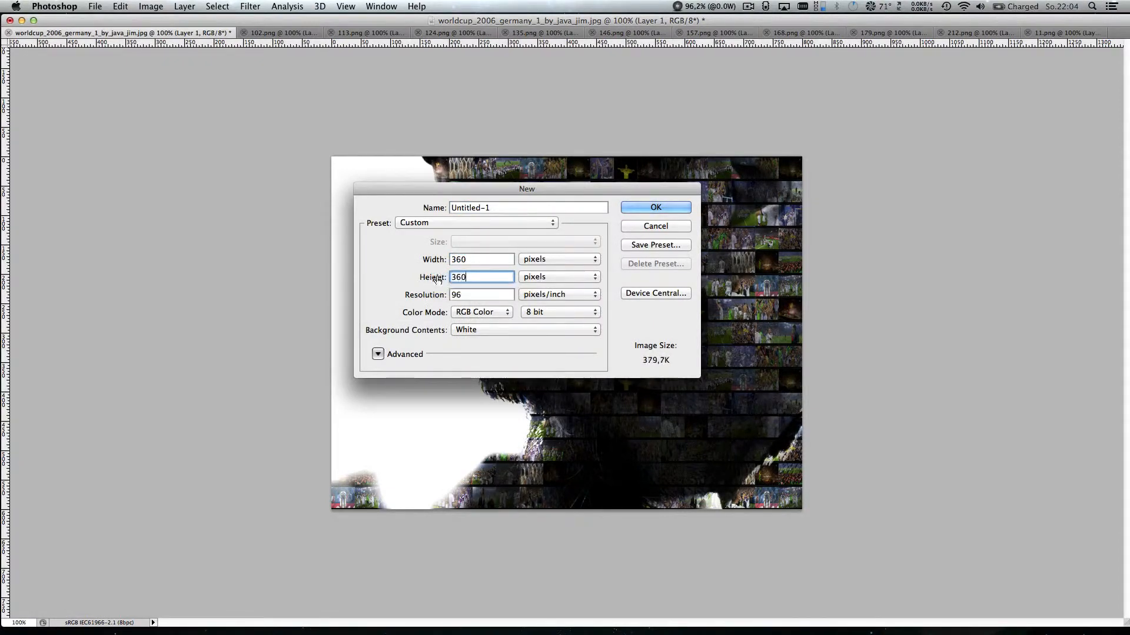
{"action": "left_click", "coordinate": [653, 207]}
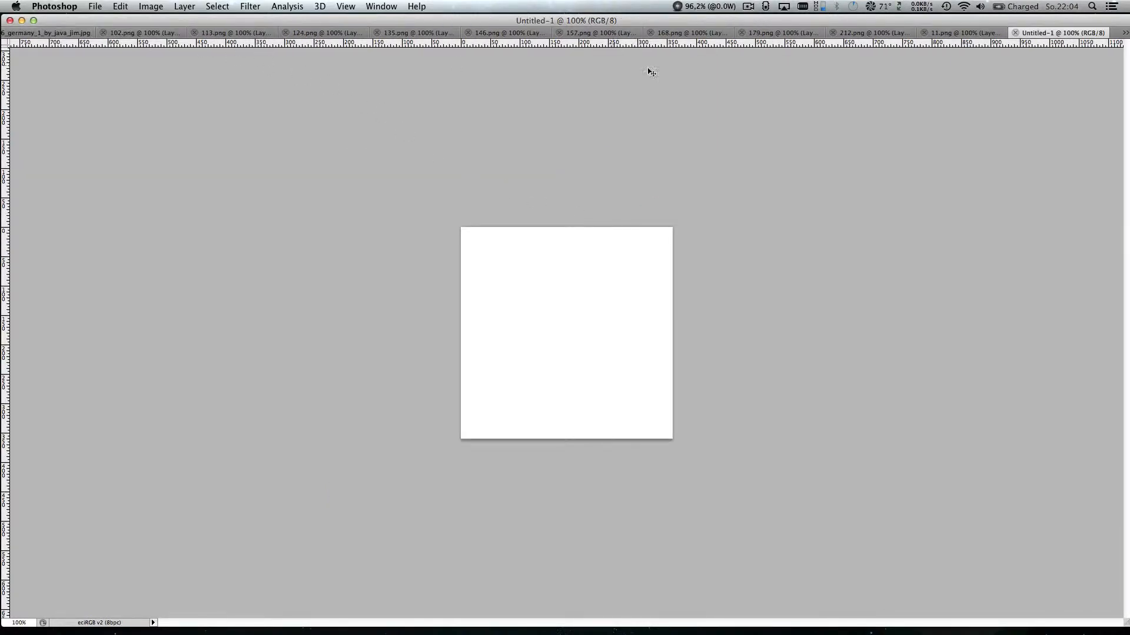
{"action": "left_click", "coordinate": [948, 33]}
{"action": "left_click_drag", "start_coordinate": [566, 333], "coordinate": [477, 243]}
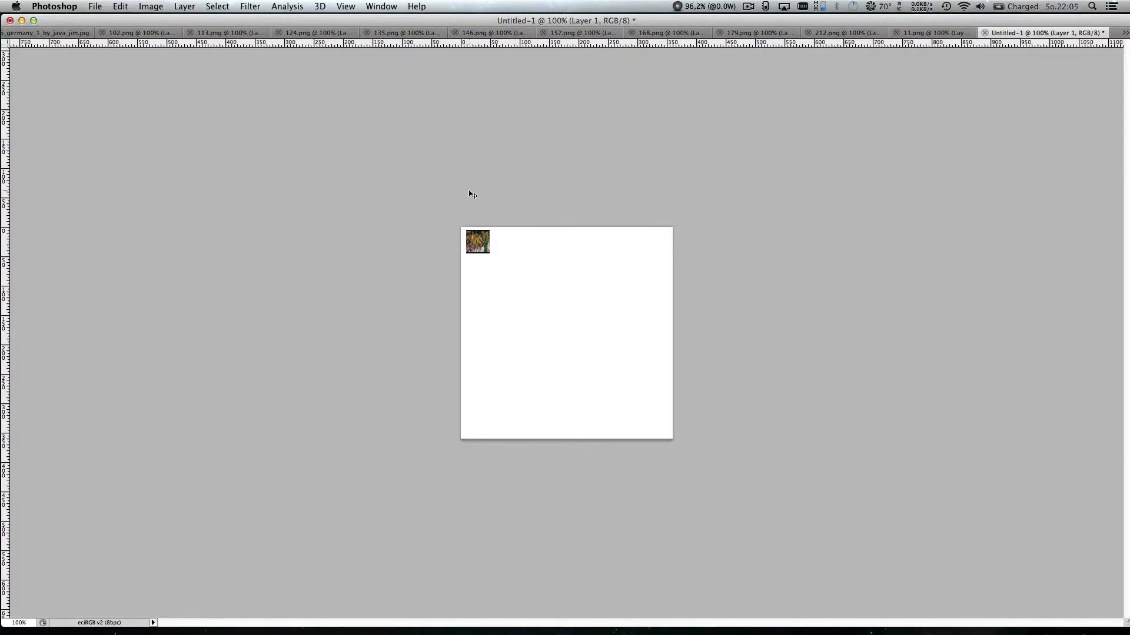
Create a new white document 1600 pixels wide and 1600 pixels high.
{"action": "key", "text": "super+n"}
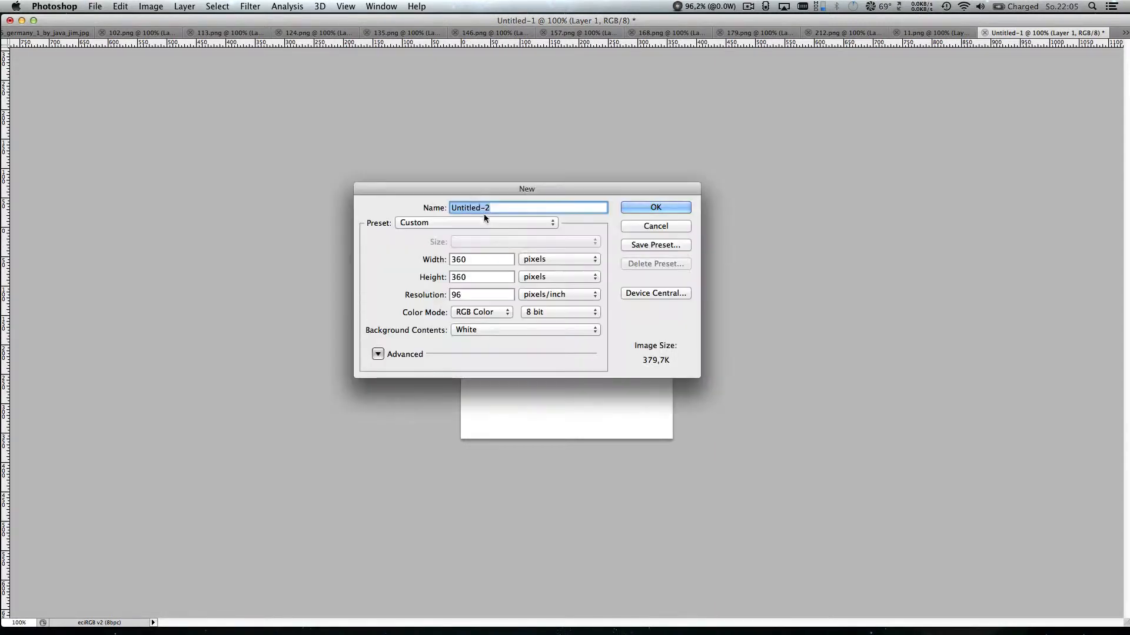
{"action": "key", "text": "Tab"}
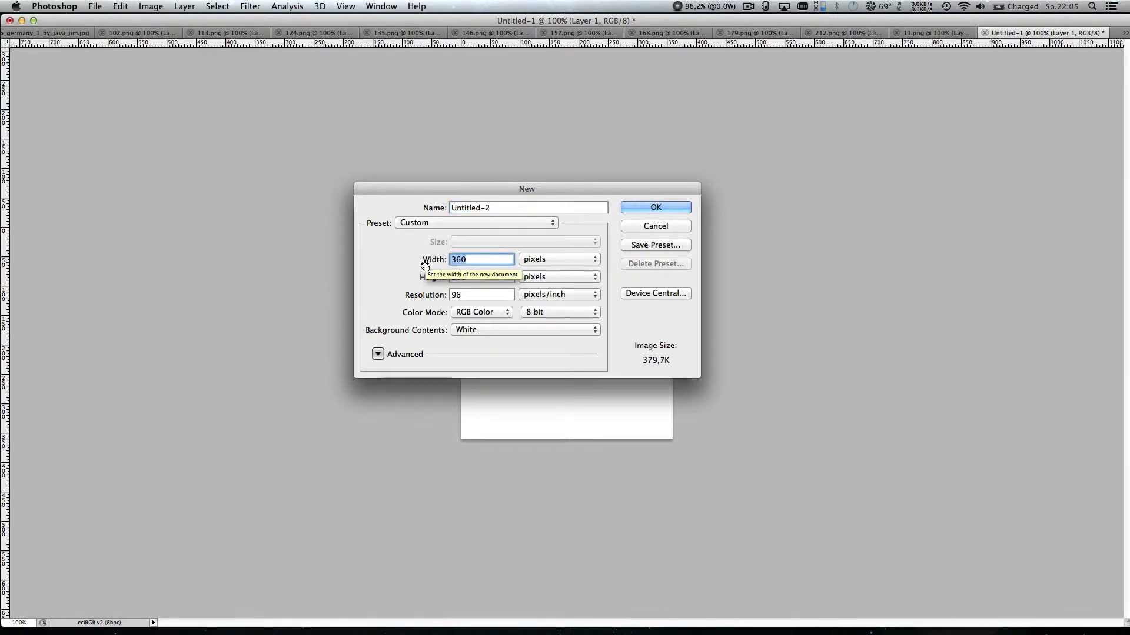
{"action": "type", "text": "1600"}
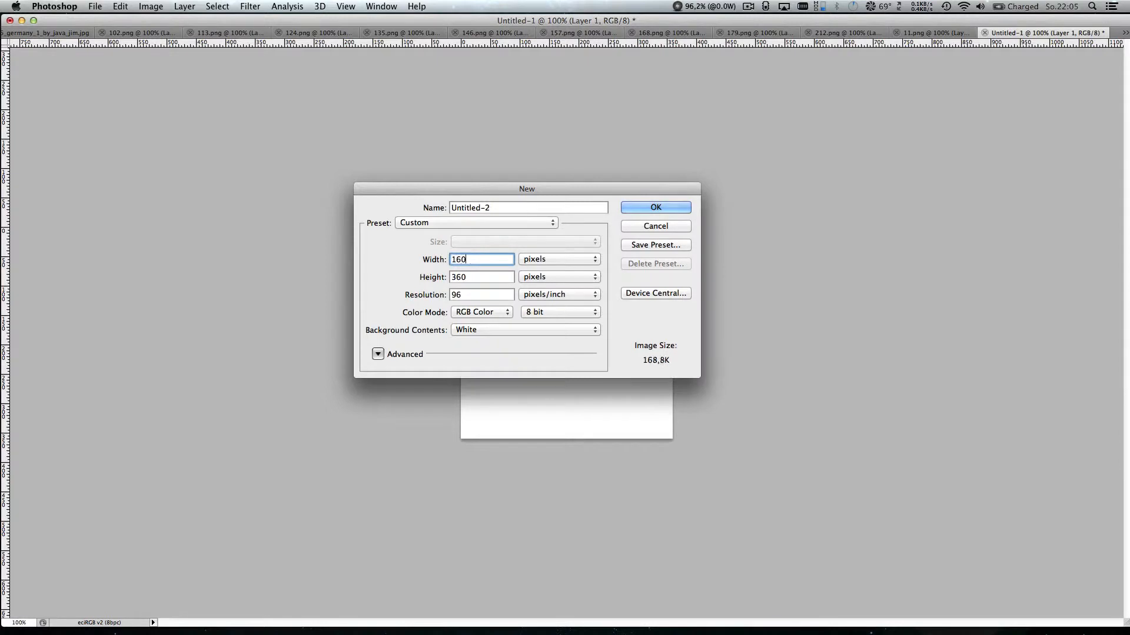
{"action": "left_click", "coordinate": [436, 279]}
{"action": "type", "text": "1600"}
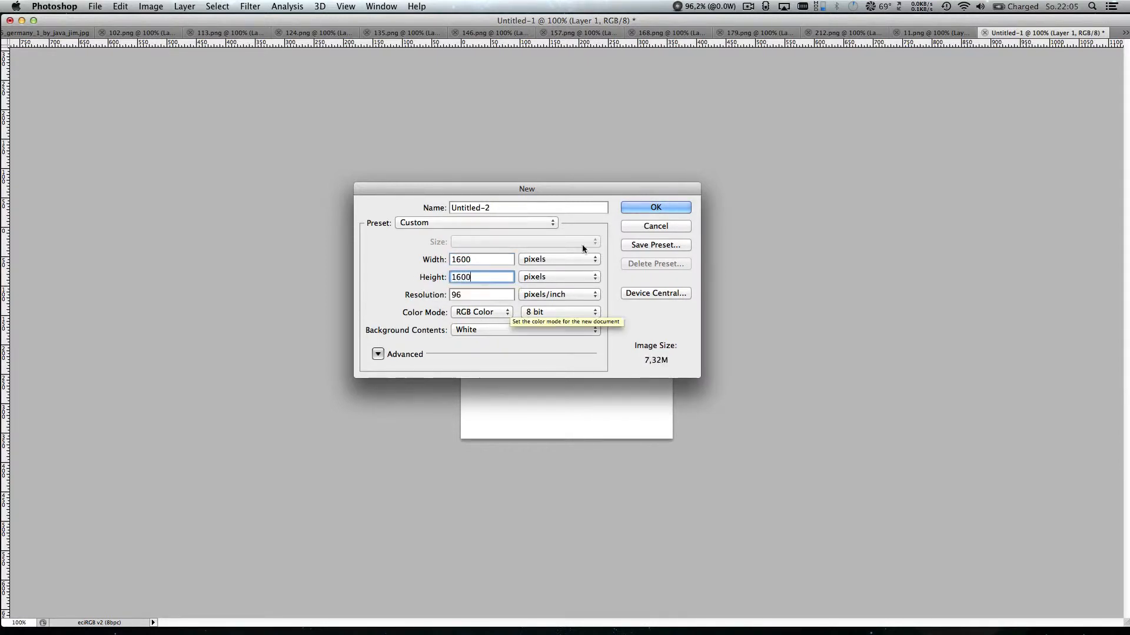
{"action": "left_click", "coordinate": [630, 207]}
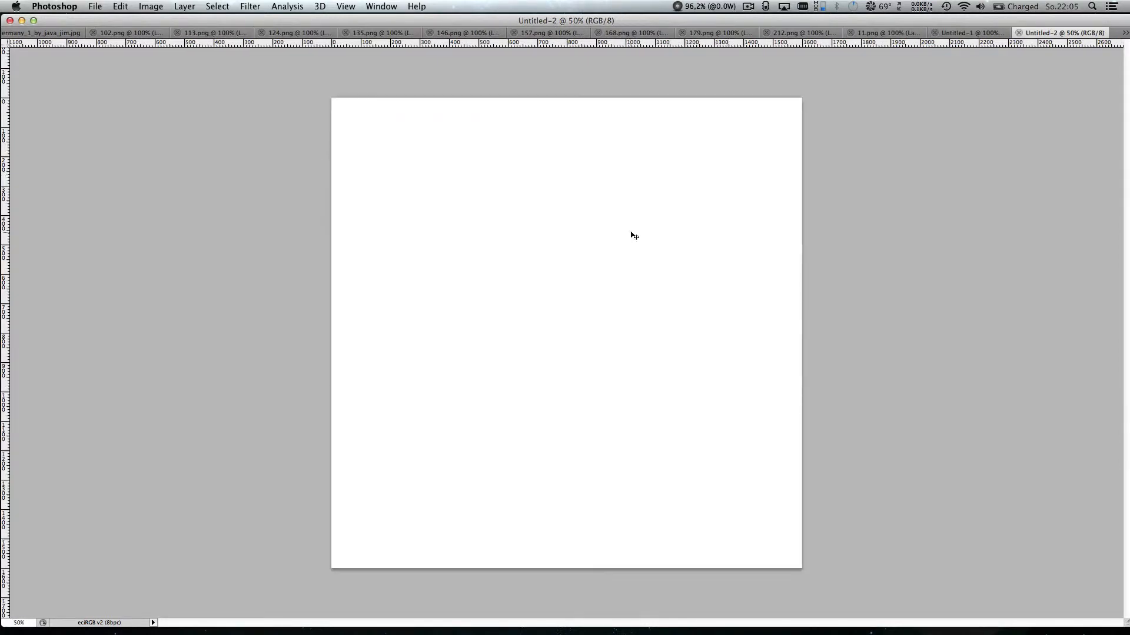
Close the smaller Untitled-1 document without saving it.
{"action": "left_click", "coordinate": [969, 34]}
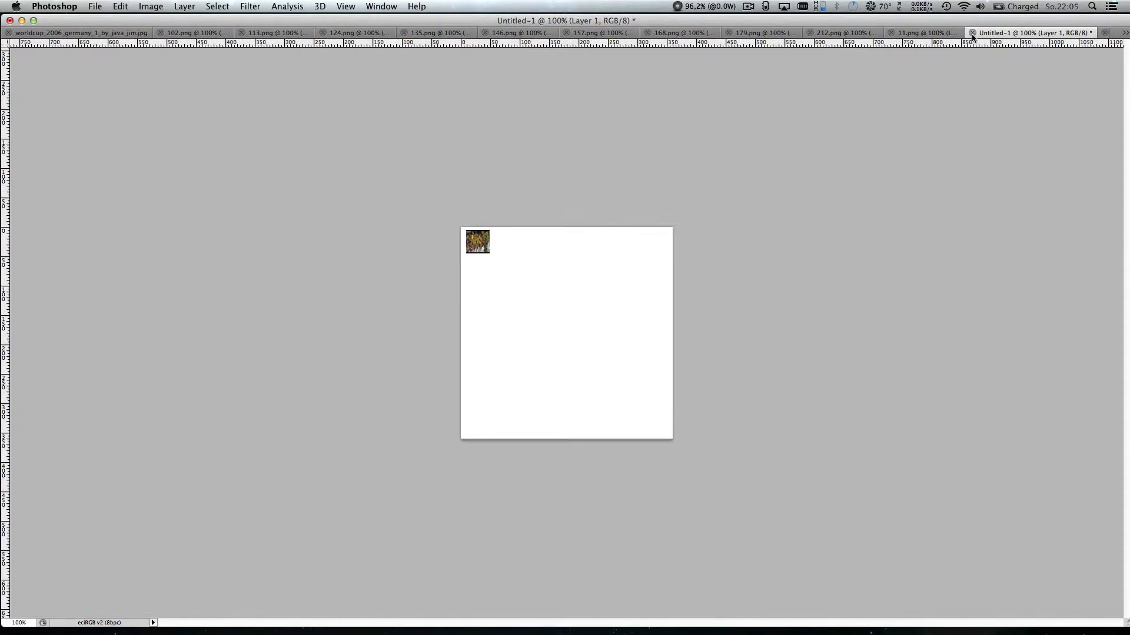
{"action": "left_click", "coordinate": [972, 34]}
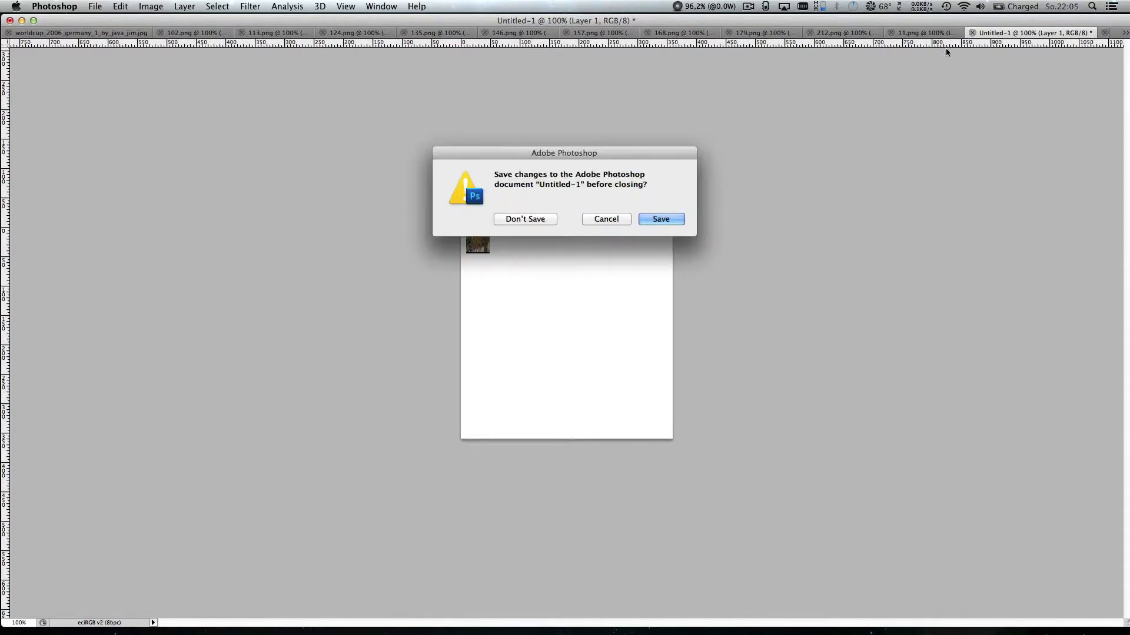
{"action": "left_click", "coordinate": [527, 220]}
Copy the 11.png and 212.png tiles onto the 1600 by 1600 pixel canvas and close both source files.
{"action": "left_click", "coordinate": [961, 33]}
{"action": "left_click_drag", "start_coordinate": [584, 328], "coordinate": [433, 127]}
{"action": "left_click", "coordinate": [935, 34]}
{"action": "left_click", "coordinate": [939, 34]}
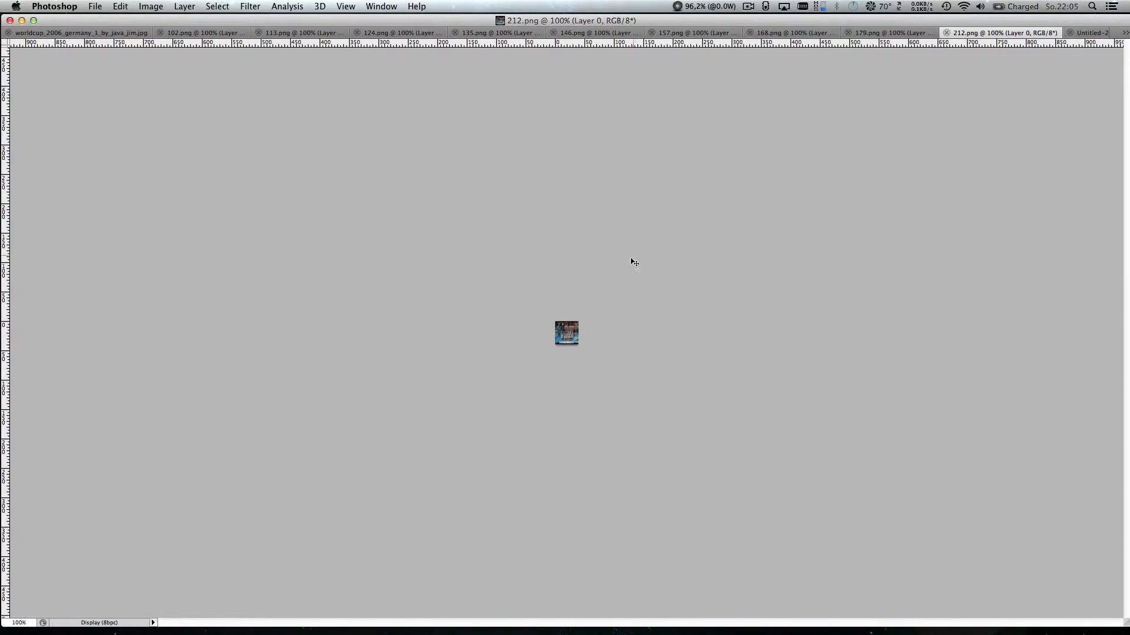
{"action": "left_click_drag", "start_coordinate": [574, 344], "coordinate": [457, 203]}
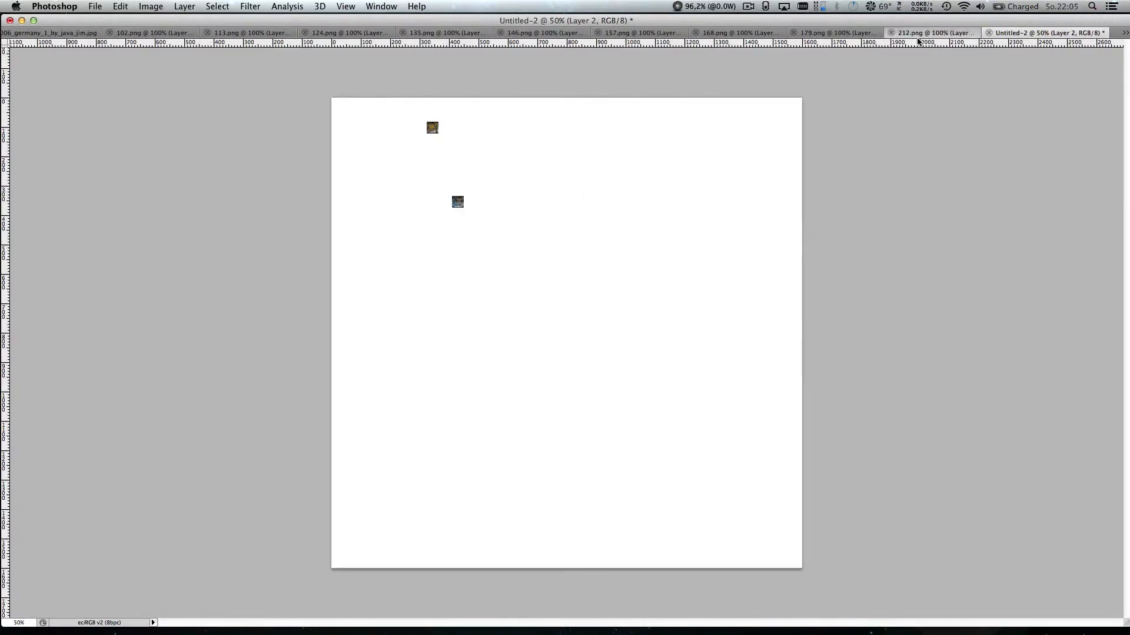
{"action": "left_click", "coordinate": [941, 33]}
{"action": "left_click", "coordinate": [943, 33]}
{"action": "left_click", "coordinate": [942, 33]}
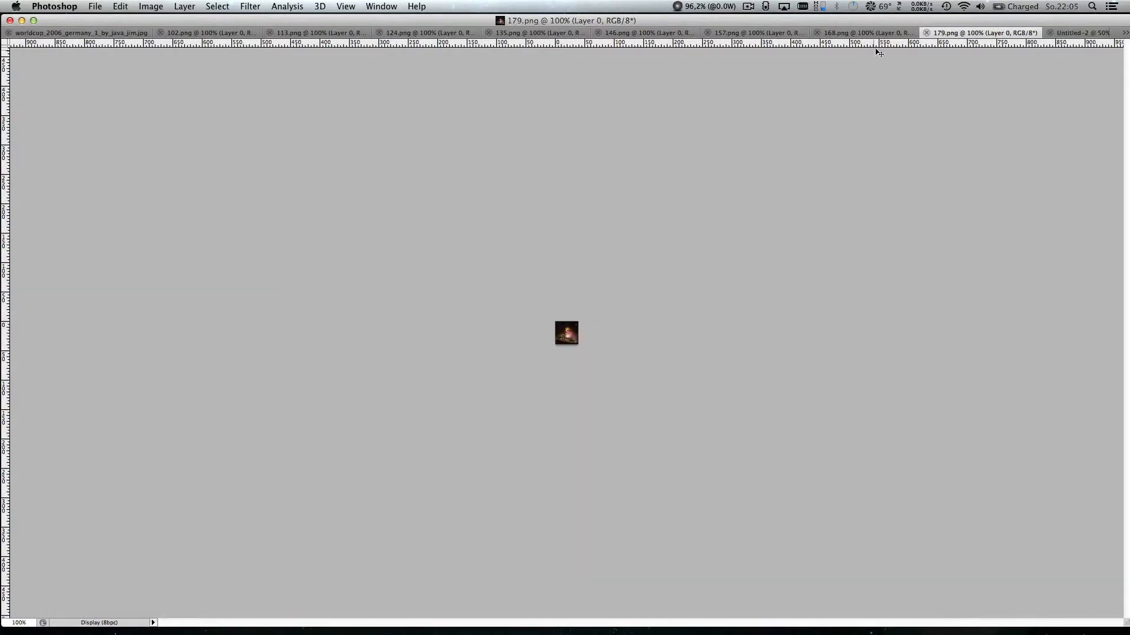
Add the 179.png and 168.png tiles to the Untitled-2 canvas and close their source files.
{"action": "left_click_drag", "start_coordinate": [590, 360], "coordinate": [831, 116]}
{"action": "left_click", "coordinate": [926, 33]}
{"action": "left_click", "coordinate": [926, 34]}
{"action": "left_click", "coordinate": [924, 33]}
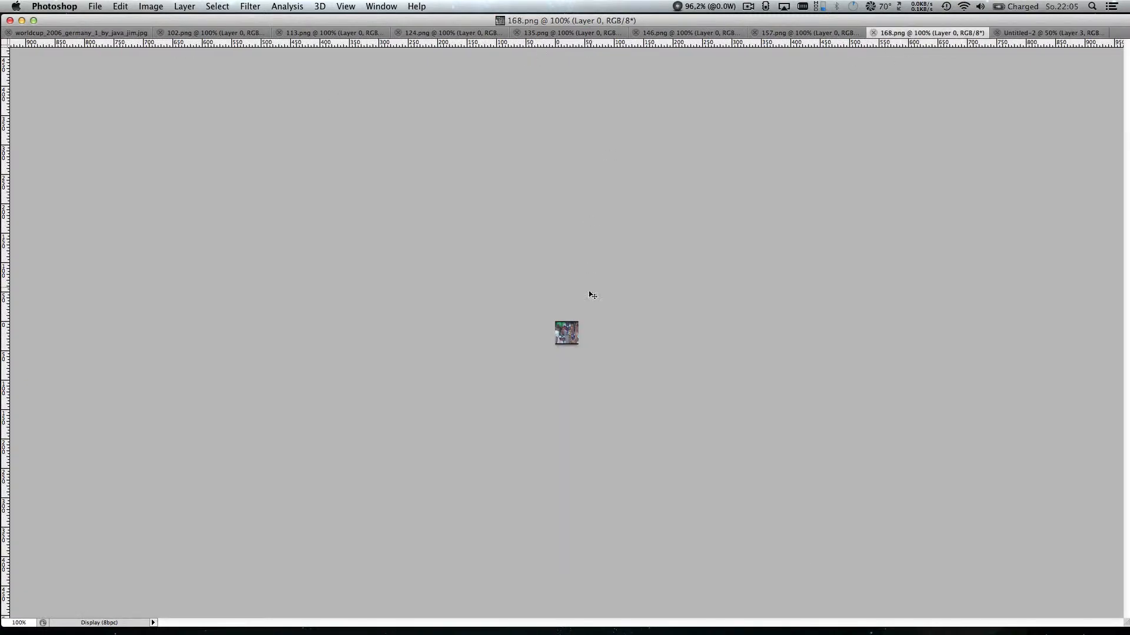
{"action": "left_click_drag", "start_coordinate": [560, 335], "coordinate": [642, 170]}
{"action": "left_click", "coordinate": [926, 33]}
{"action": "left_click", "coordinate": [873, 32]}
{"action": "left_click", "coordinate": [885, 33]}
Copy the 157.png tile twice into Untitled-2, close 157.png and add the 146.png tile as well.
{"action": "left_click_drag", "start_coordinate": [586, 325], "coordinate": [627, 257]}
{"action": "left_click", "coordinate": [917, 33]}
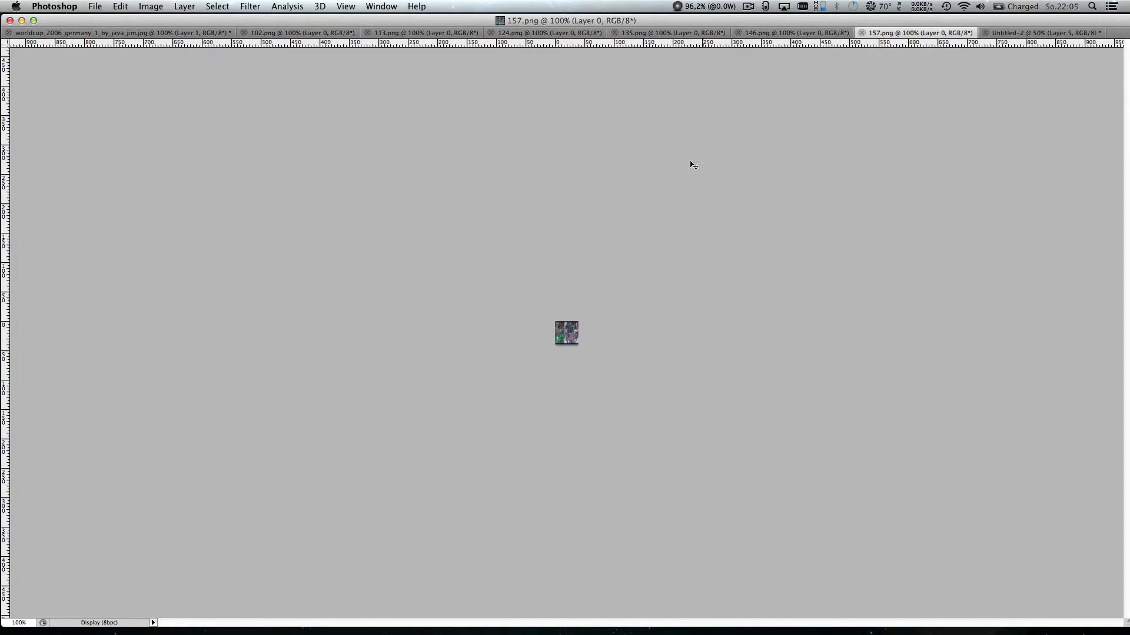
{"action": "left_click_drag", "start_coordinate": [578, 327], "coordinate": [638, 348]}
{"action": "left_click", "coordinate": [921, 34]}
{"action": "left_click", "coordinate": [862, 33]}
{"action": "left_click", "coordinate": [794, 33]}
{"action": "mouse_move", "coordinate": [567, 333]}
{"action": "left_mouse_down"}
{"action": "mouse_move", "coordinate": [983, 45]}
{"action": "mouse_move", "coordinate": [936, 33]}
{"action": "mouse_move", "coordinate": [561, 340]}
{"action": "left_mouse_up"}
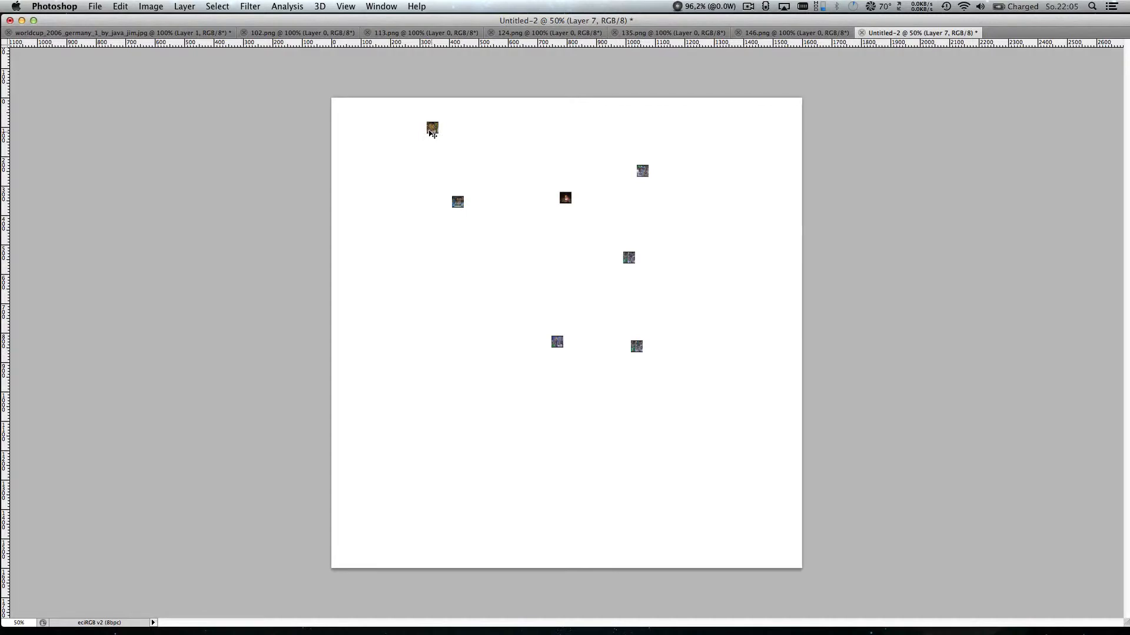
Arrange the seven tiles edge to edge in rows of three, starting at the canvas's upper-left corner.
{"action": "left_click_drag", "start_coordinate": [432, 129], "coordinate": [341, 107]}
{"action": "left_click_drag", "start_coordinate": [455, 204], "coordinate": [353, 108]}
{"action": "left_click_drag", "start_coordinate": [559, 201], "coordinate": [338, 121]}
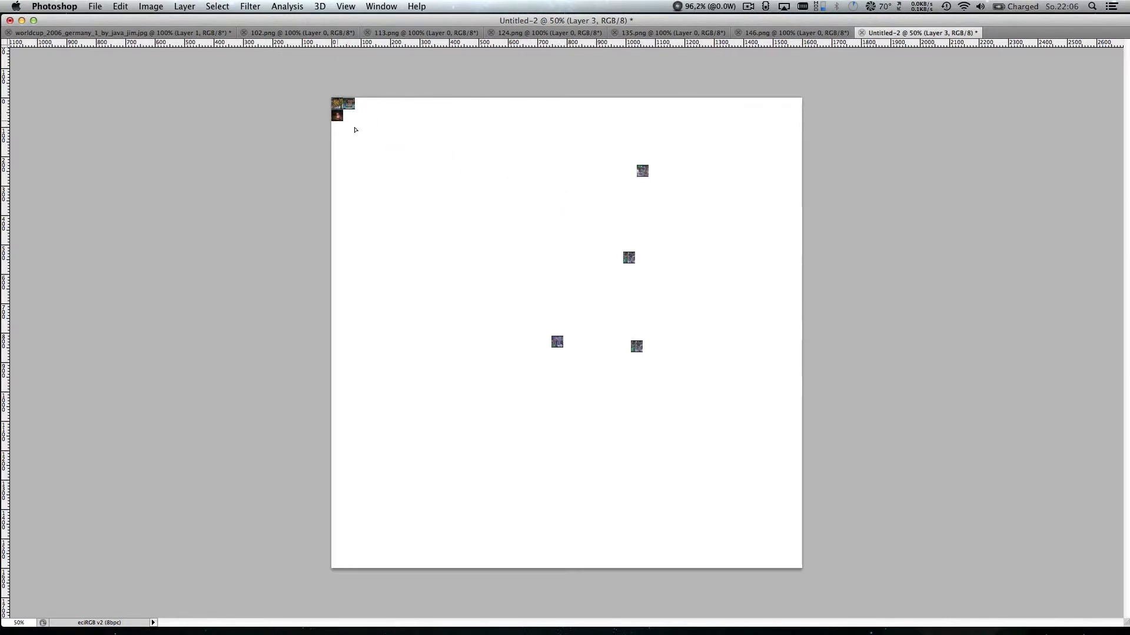
{"action": "left_click_drag", "start_coordinate": [639, 172], "coordinate": [344, 118]}
{"action": "left_click_drag", "start_coordinate": [629, 255], "coordinate": [364, 110]}
{"action": "left_click_drag", "start_coordinate": [557, 347], "coordinate": [363, 117]}
{"action": "left_click_drag", "start_coordinate": [637, 347], "coordinate": [343, 132]}
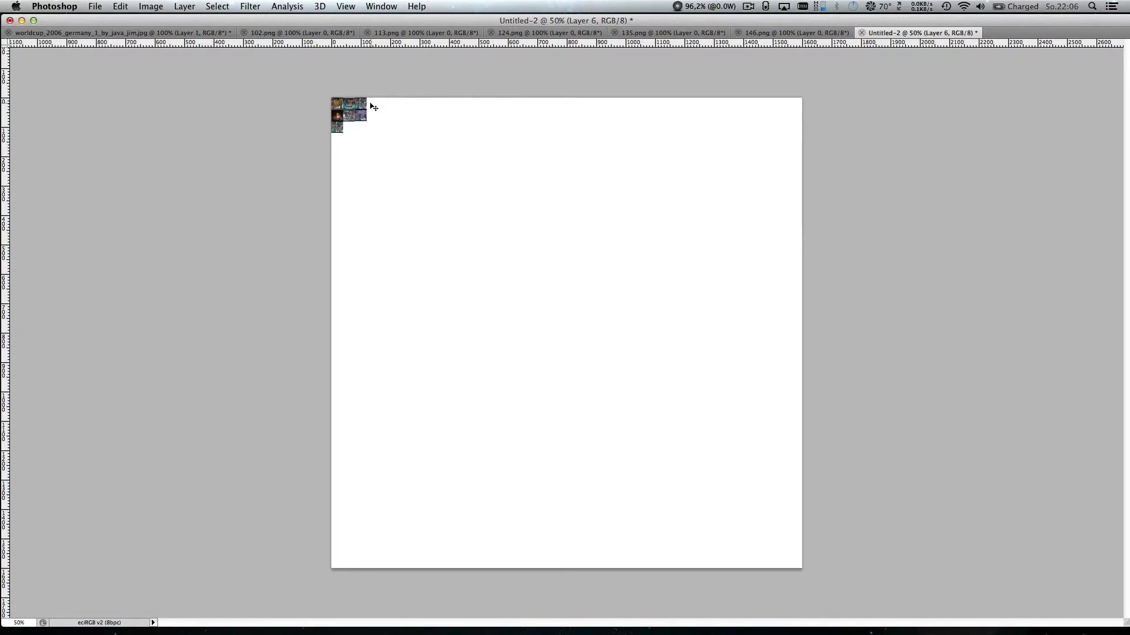
Check the alignment of the tile grid at 200% zoom and nudge a tile in its first row.
{"action": "key", "text": "super+plus"}
{"action": "key", "text": "super+plus"}
{"action": "key", "text": "super+plus"}
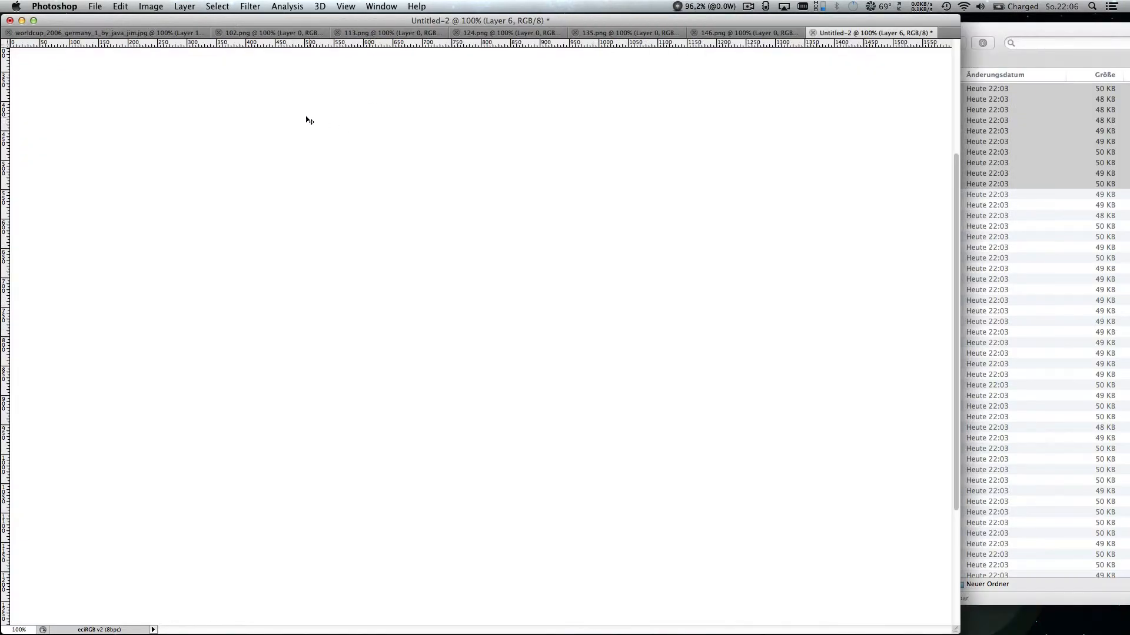
{"action": "left_click_drag", "start_coordinate": [114, 126], "coordinate": [789, 431]}
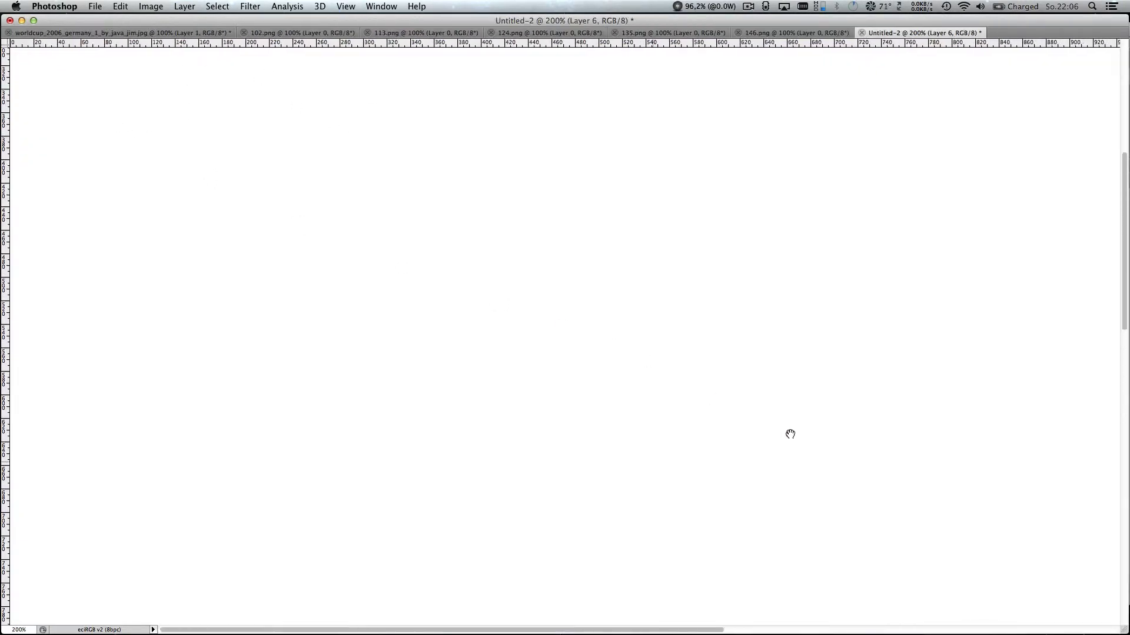
{"action": "left_click_drag", "start_coordinate": [114, 129], "coordinate": [653, 227]}
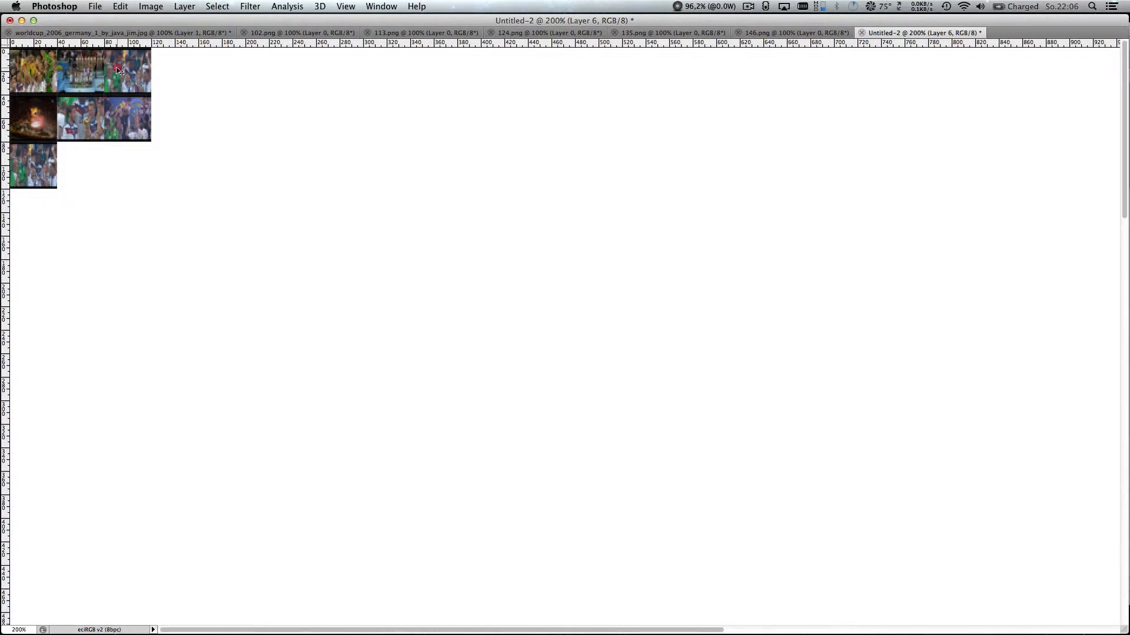
{"action": "left_click_drag", "start_coordinate": [116, 71], "coordinate": [118, 71]}
{"action": "key", "text": "Left"}
Close the window's documents, discarding the changes to Untitled-2, but cancel closing the worldcup_2006_germany portrait.
{"action": "left_click", "coordinate": [10, 21]}
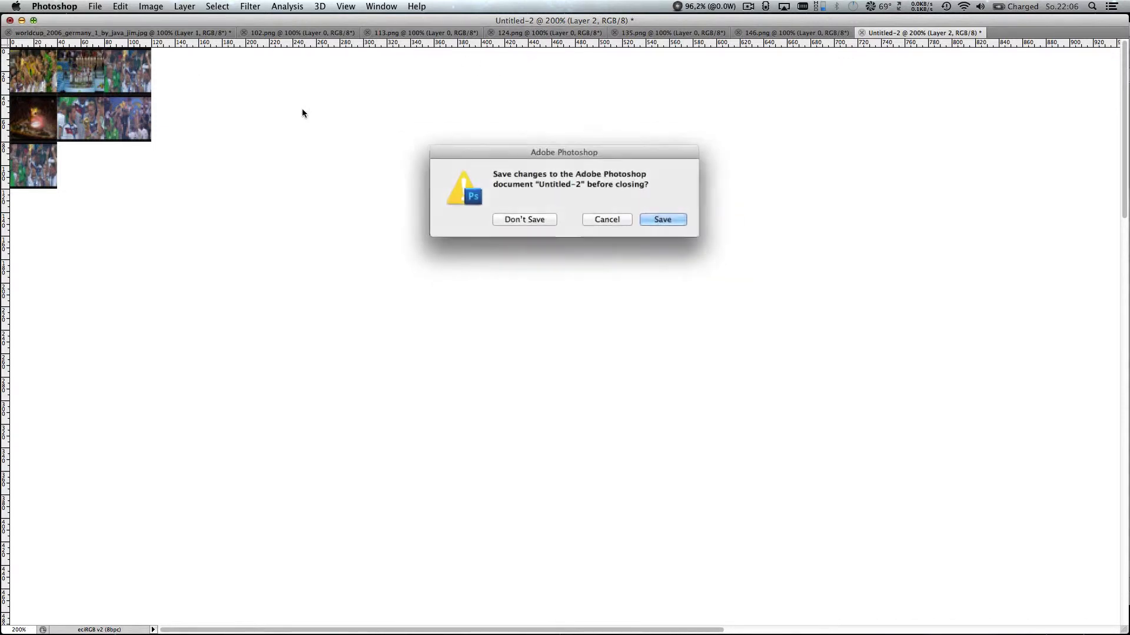
{"action": "left_click", "coordinate": [522, 218]}
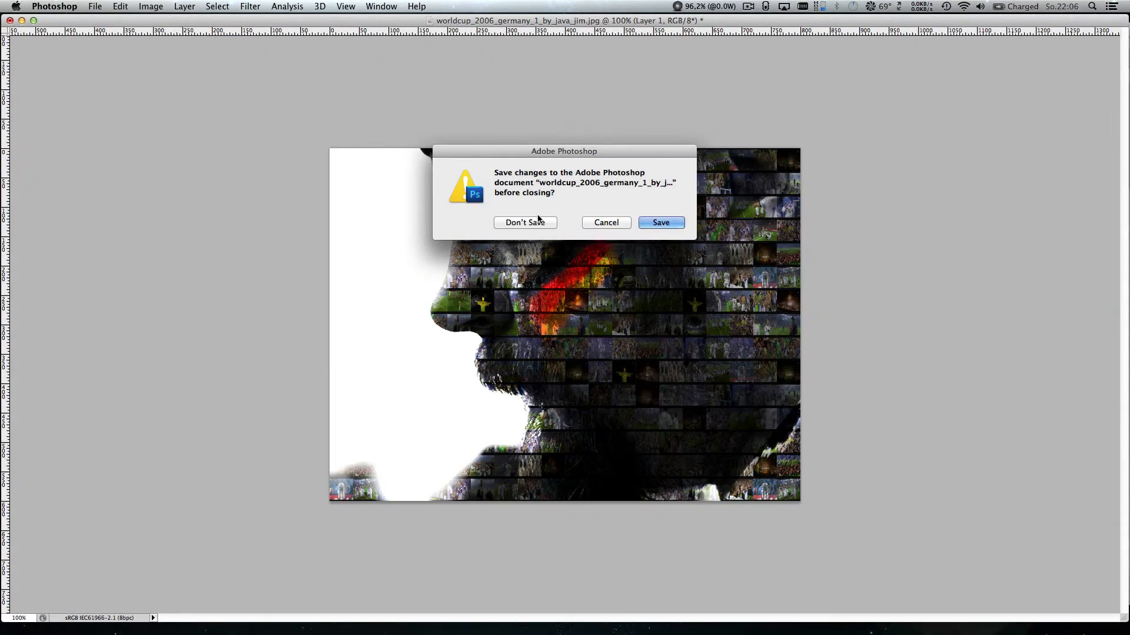
{"action": "left_click", "coordinate": [609, 222]}
Open Pattern.psd from the Schland folder.
{"action": "left_click", "coordinate": [93, 7]}
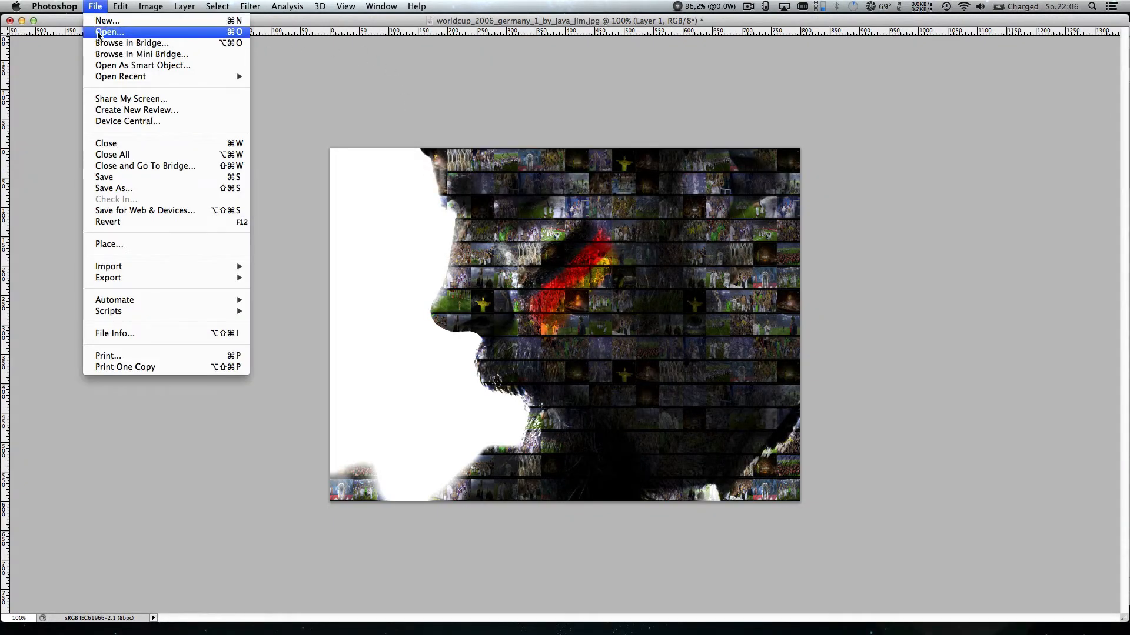
{"action": "left_click", "coordinate": [101, 34]}
{"action": "left_click", "coordinate": [399, 106]}
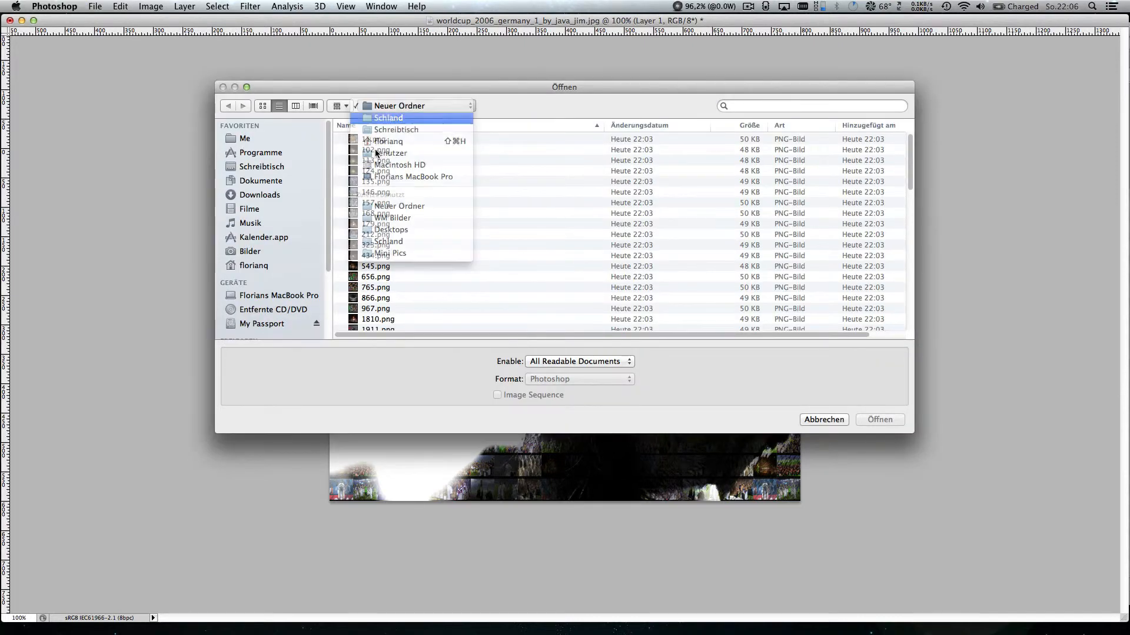
{"action": "left_click", "coordinate": [382, 118]}
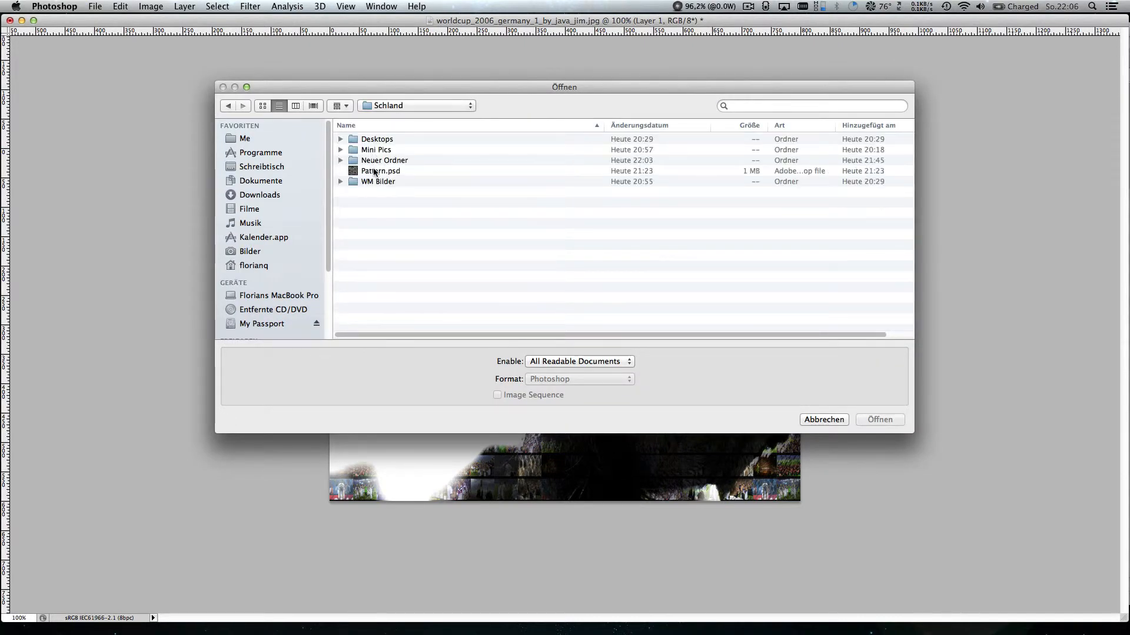
{"action": "left_click", "coordinate": [375, 172]}
{"action": "key", "text": "Return"}
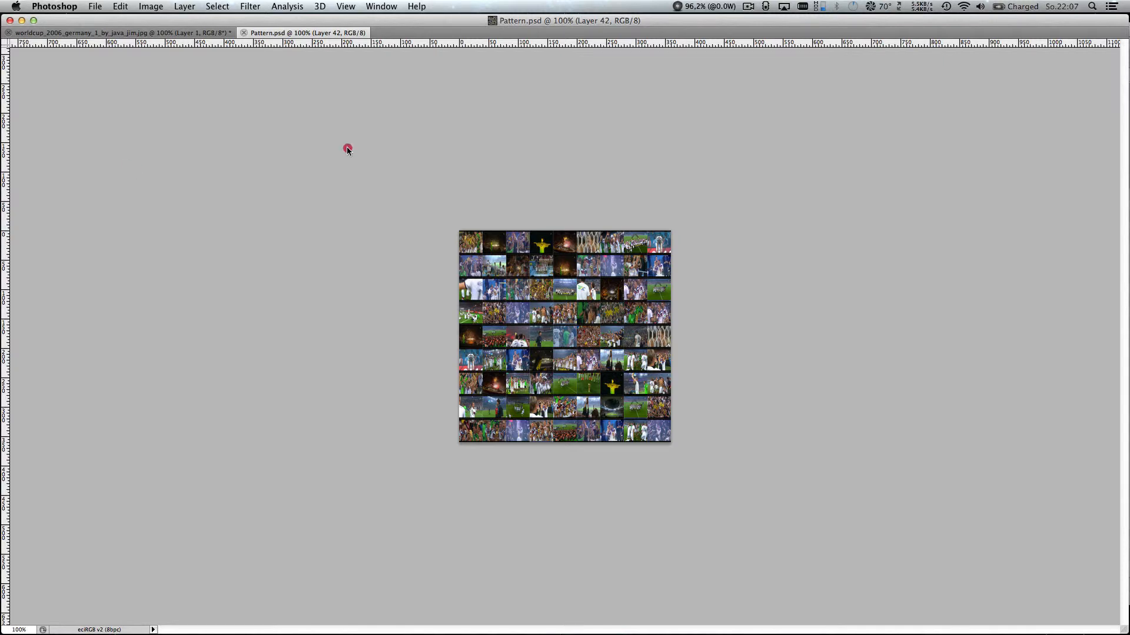
Show the layer list of Pattern.psd and flatten the image into a single background.
{"action": "key", "text": "F7"}
{"action": "left_click_drag", "start_coordinate": [1042, 251], "coordinate": [1031, 148]}
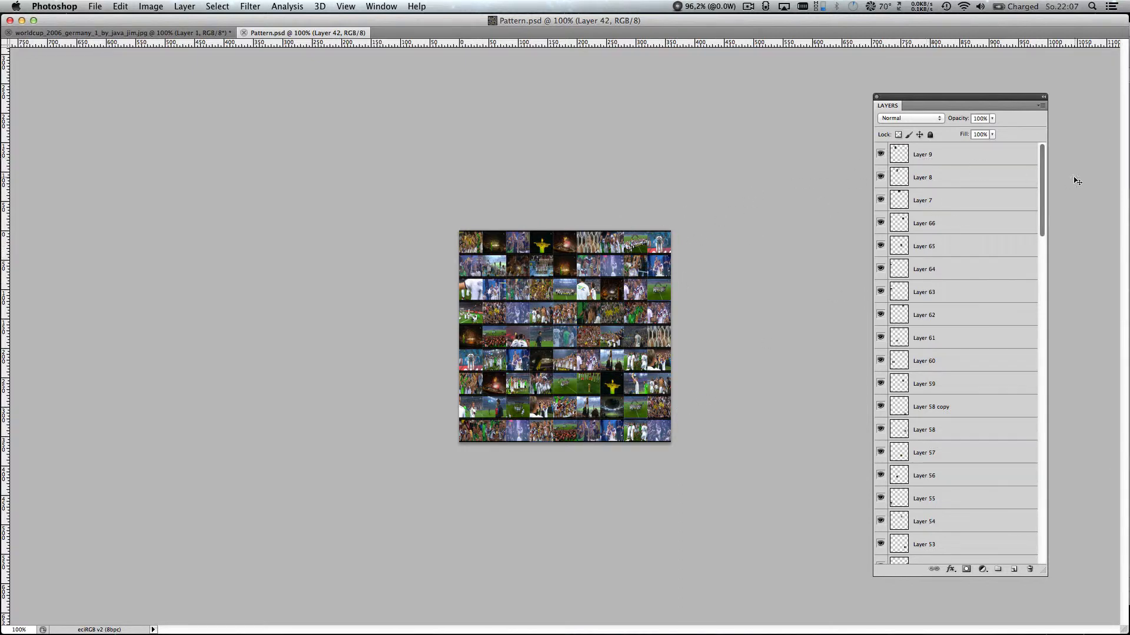
{"action": "left_click", "coordinate": [1040, 107]}
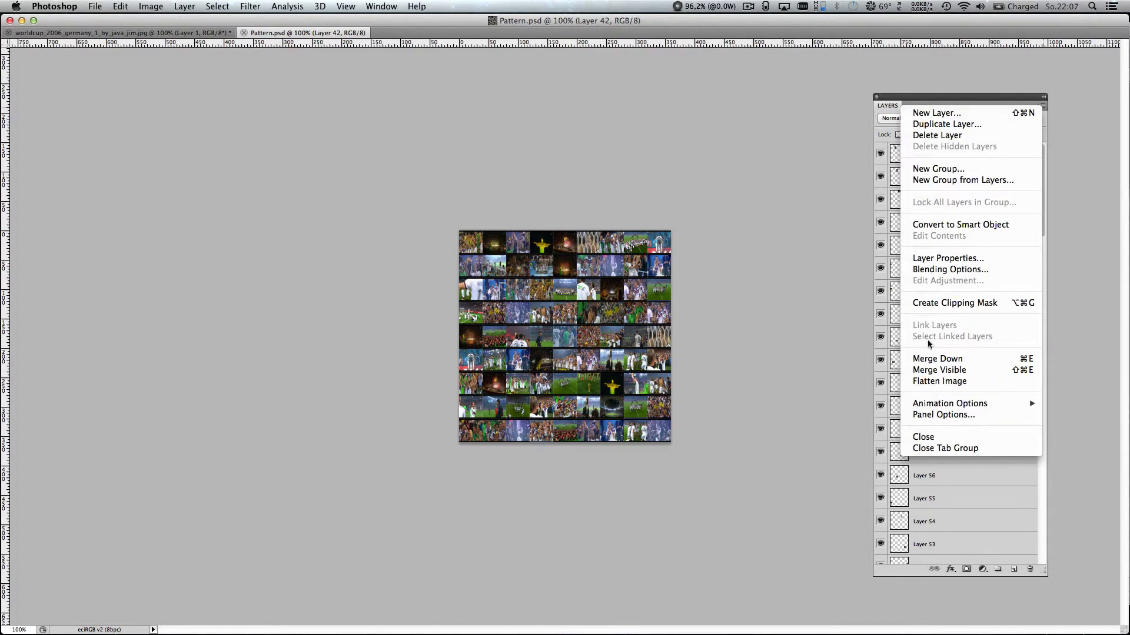
{"action": "left_click", "coordinate": [928, 381]}
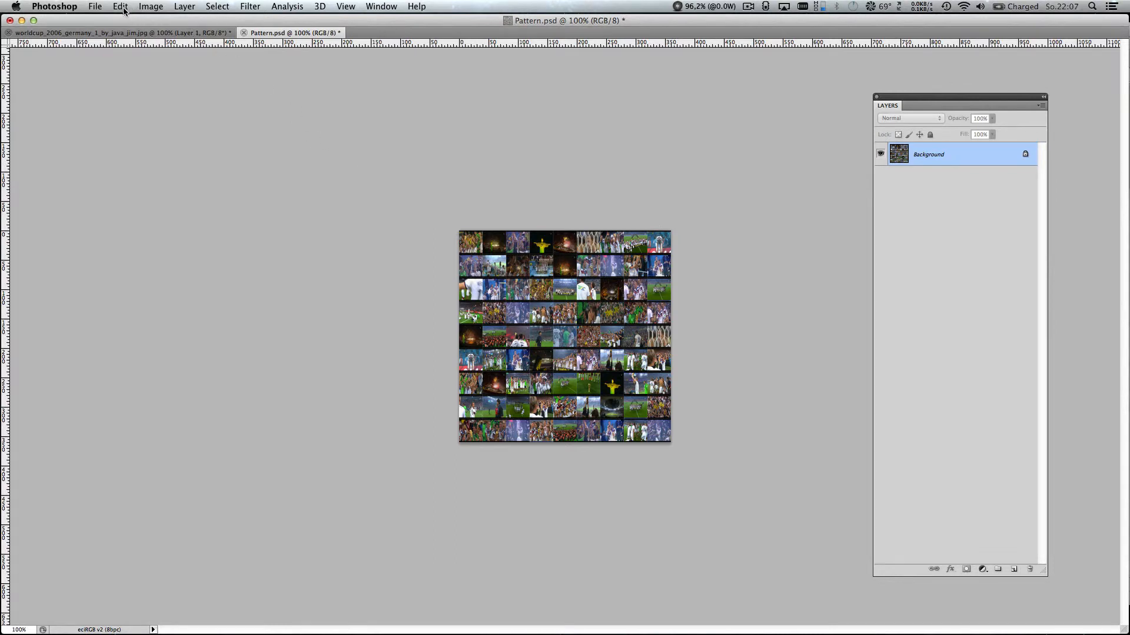
Select the whole flattened tile grid and define it as a pattern named "dfgdcsd".
{"action": "left_click", "coordinate": [226, 8]}
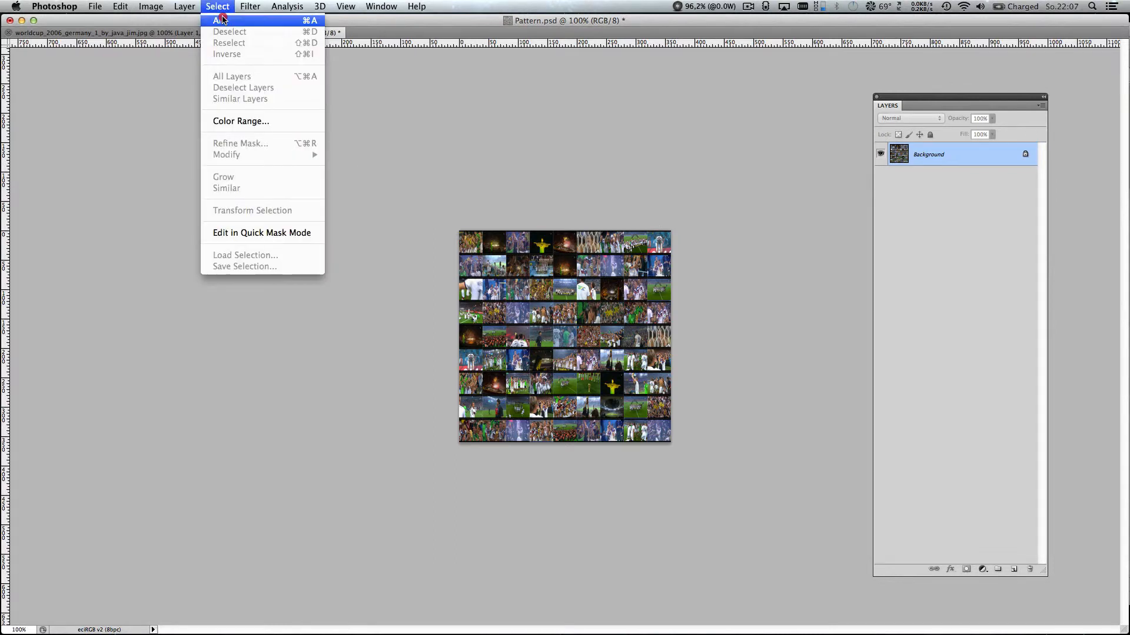
{"action": "left_click", "coordinate": [222, 20]}
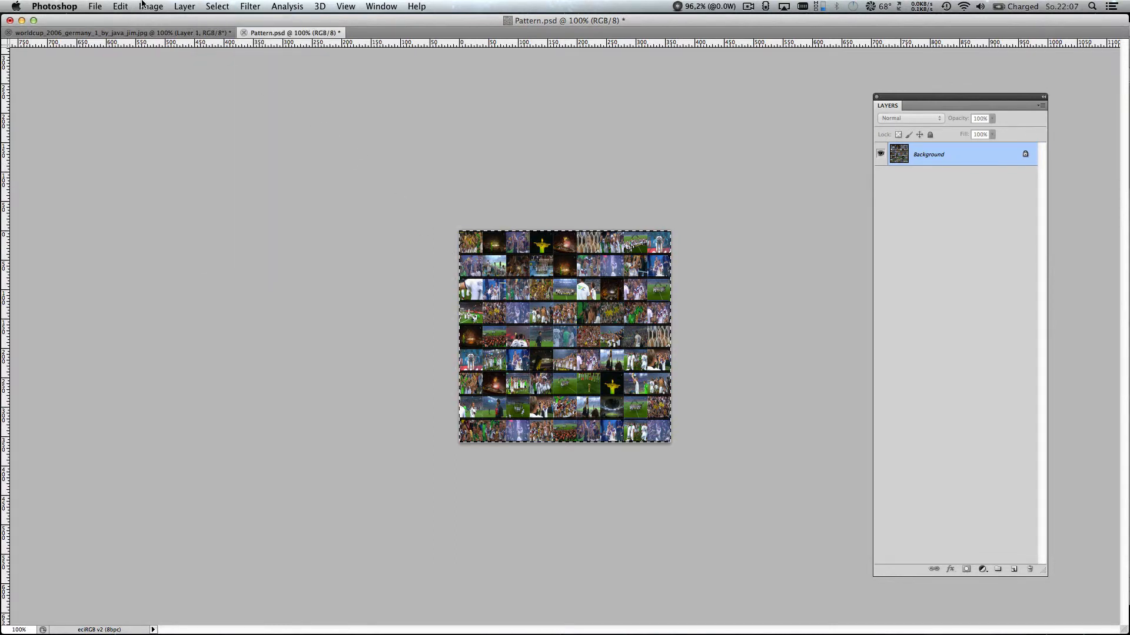
{"action": "left_click", "coordinate": [161, 9]}
{"action": "mouse_move", "coordinate": [126, 8]}
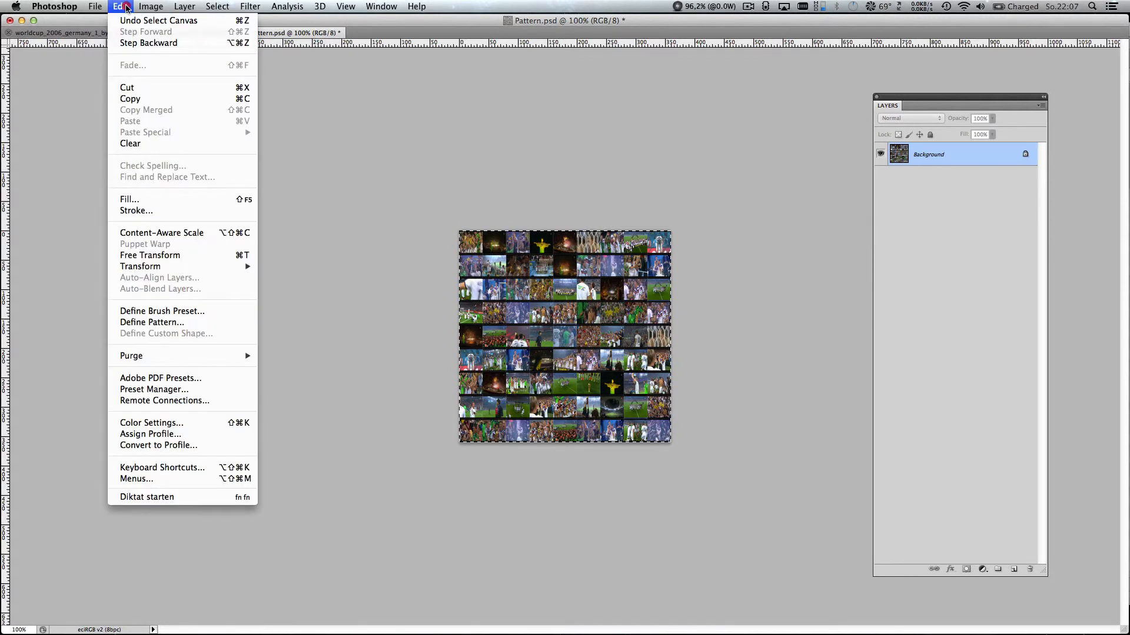
{"action": "left_click", "coordinate": [150, 323]}
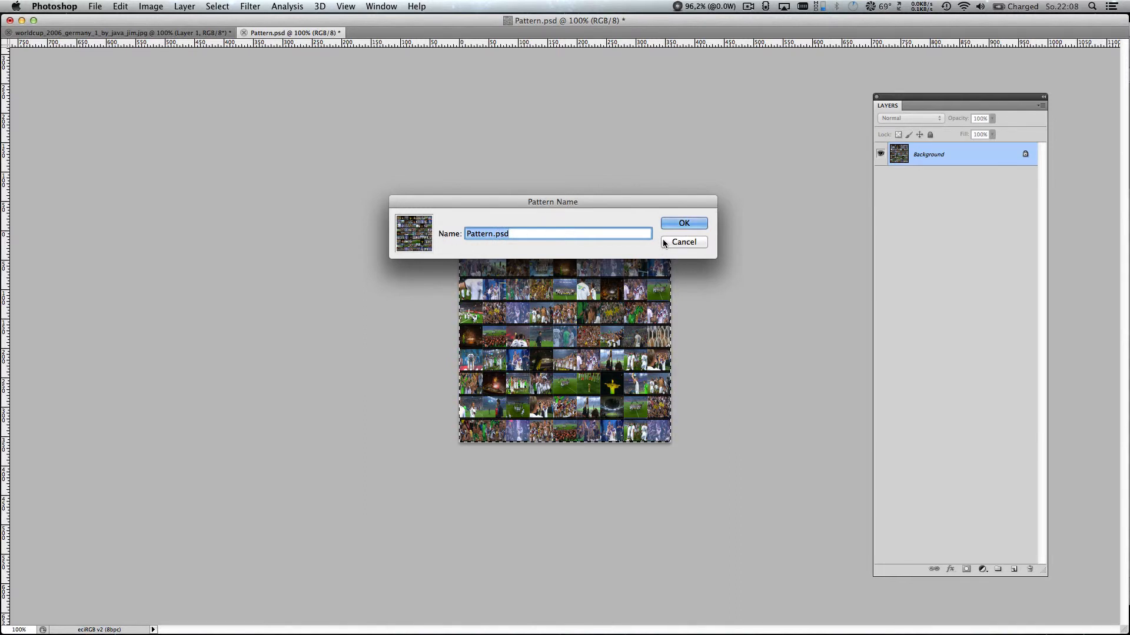
{"action": "type", "text": "dfgdcsd"}
{"action": "left_click", "coordinate": [682, 223]}
In the worldcup_2006_germany portrait, delete the existing mosaic layer above the background and add a new empty layer.
{"action": "left_click", "coordinate": [194, 34]}
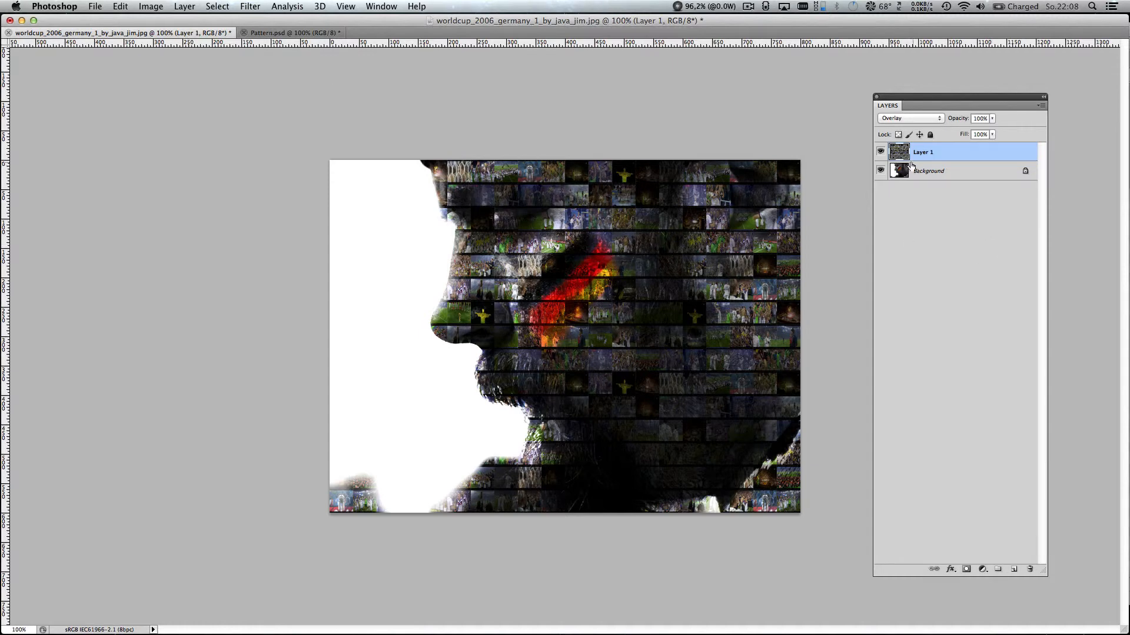
{"action": "left_click", "coordinate": [880, 152]}
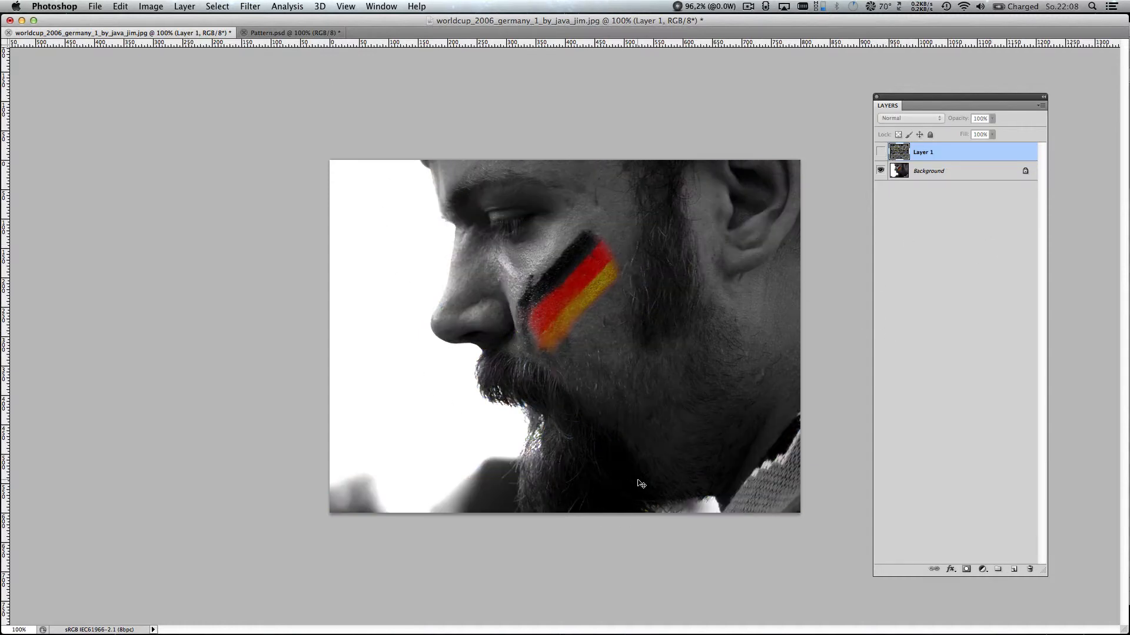
{"action": "left_click_drag", "start_coordinate": [929, 154], "coordinate": [1030, 569]}
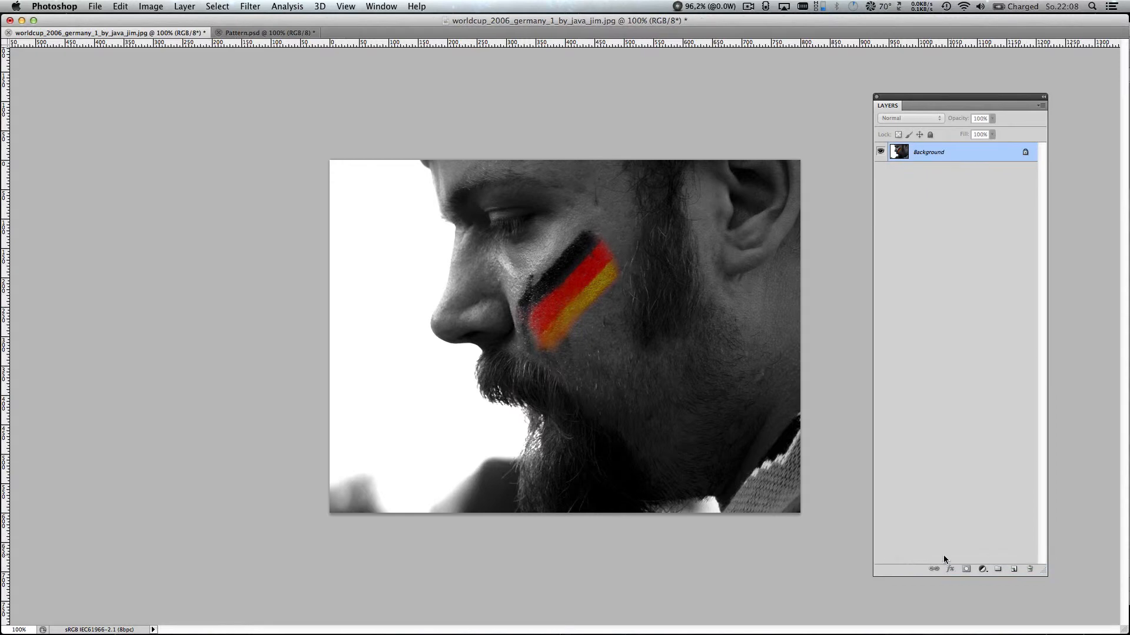
{"action": "left_click", "coordinate": [1013, 569]}
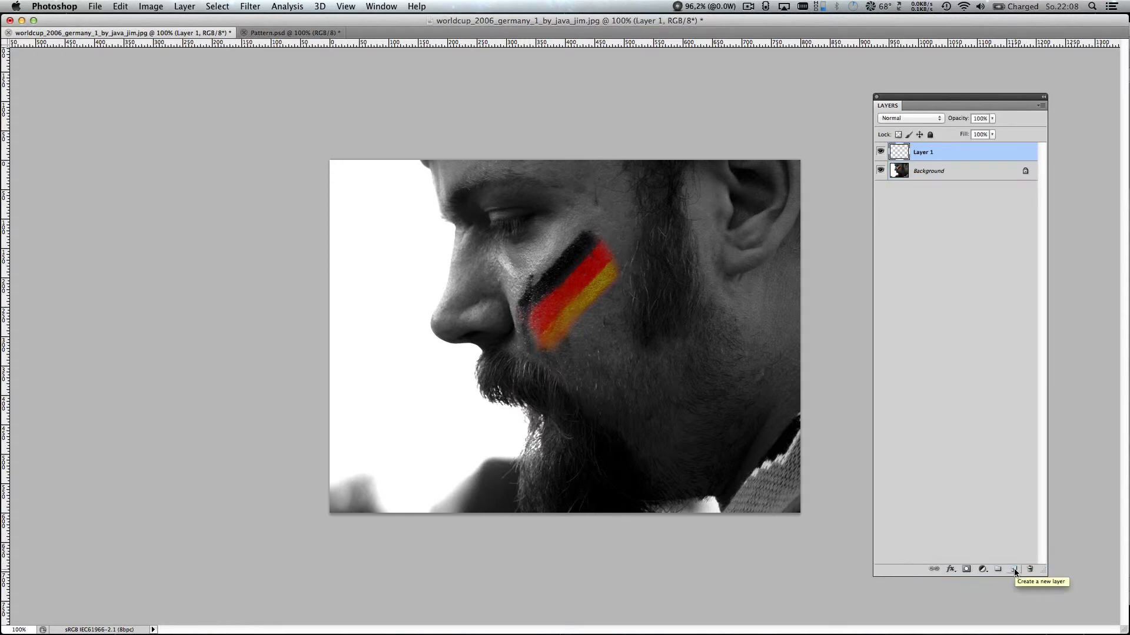
Fill the new layer with the custom tile-grid pattern in Normal mode at 100% opacity, and set the layer's blend mode to Overlay.
{"action": "left_click", "coordinate": [121, 5]}
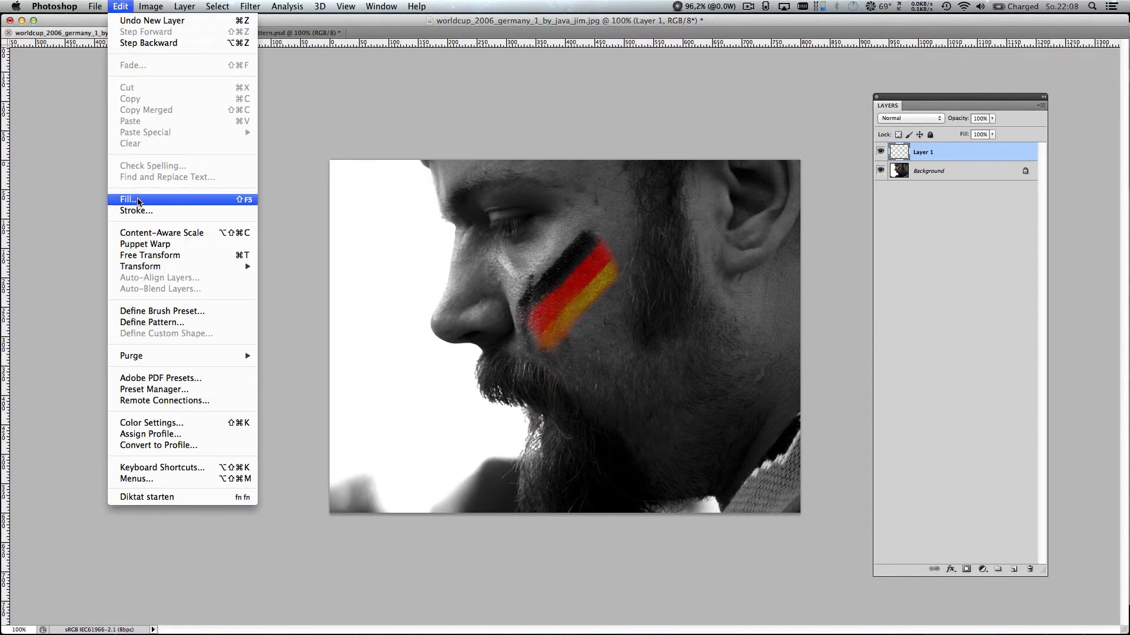
{"action": "left_click", "coordinate": [138, 200]}
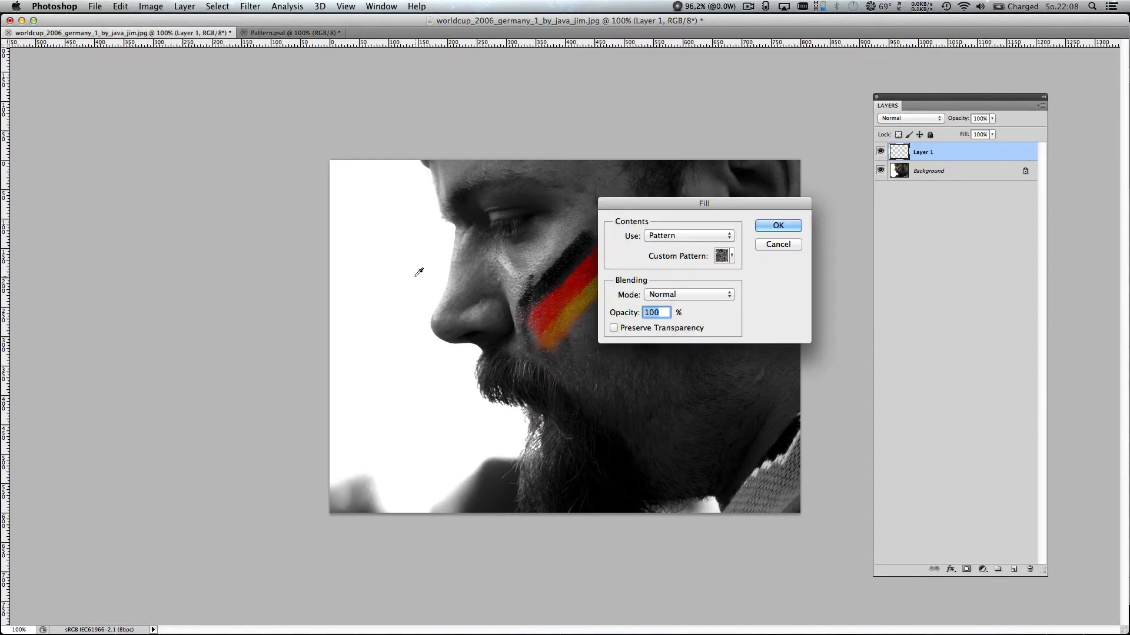
{"action": "left_click", "coordinate": [730, 257]}
{"action": "left_click", "coordinate": [761, 283]}
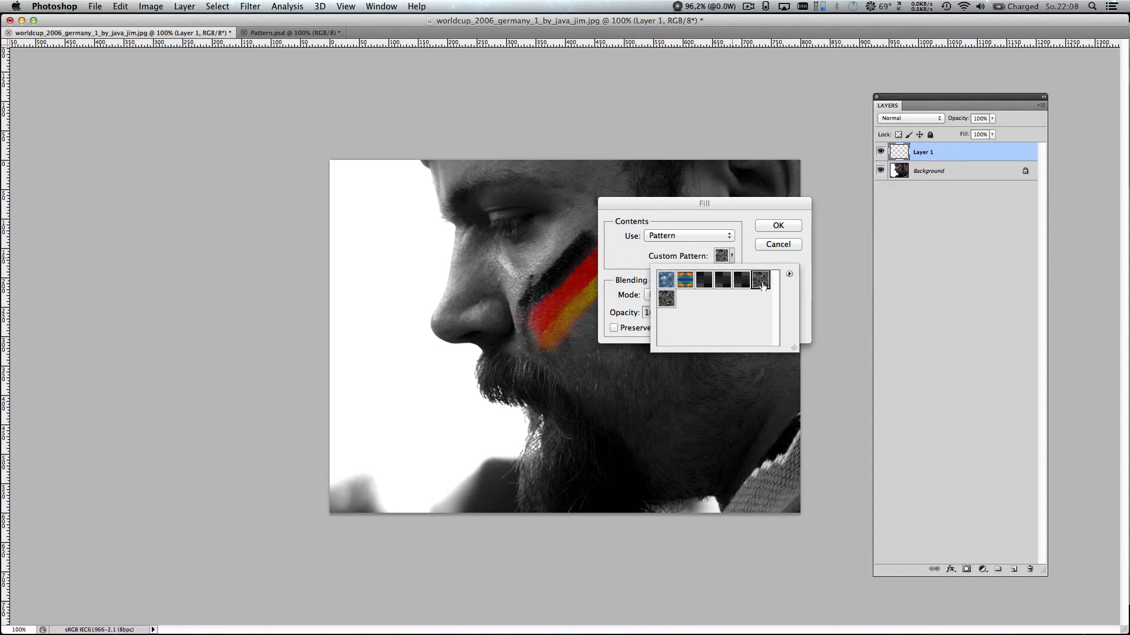
{"action": "left_click", "coordinate": [760, 281]}
{"action": "left_click", "coordinate": [769, 228]}
{"action": "left_click", "coordinate": [777, 226]}
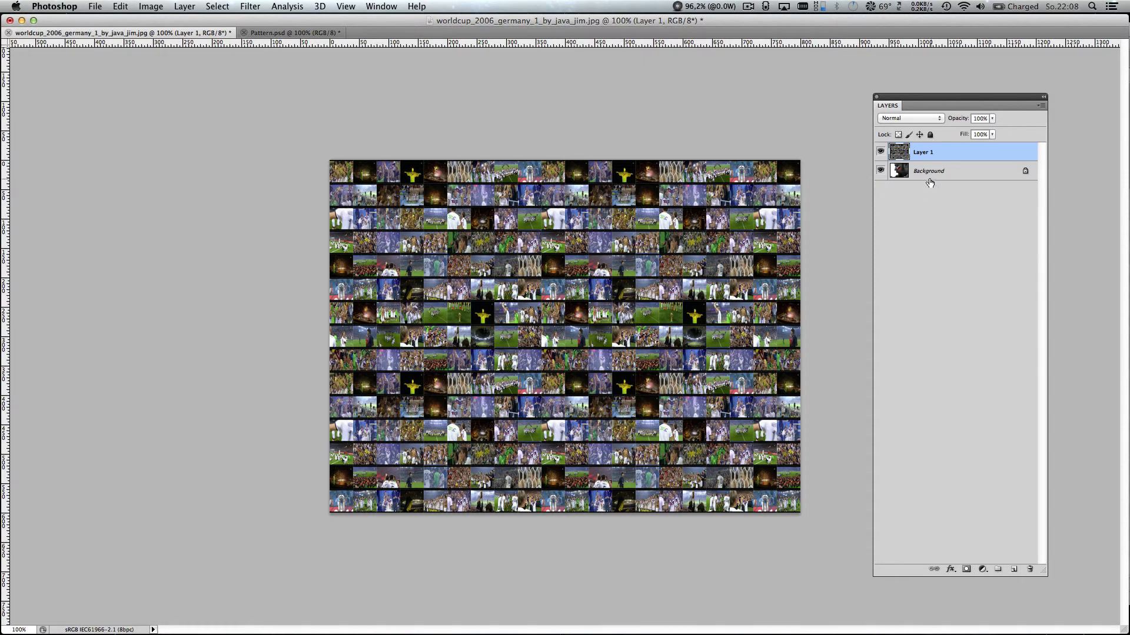
{"action": "left_click", "coordinate": [923, 117]}
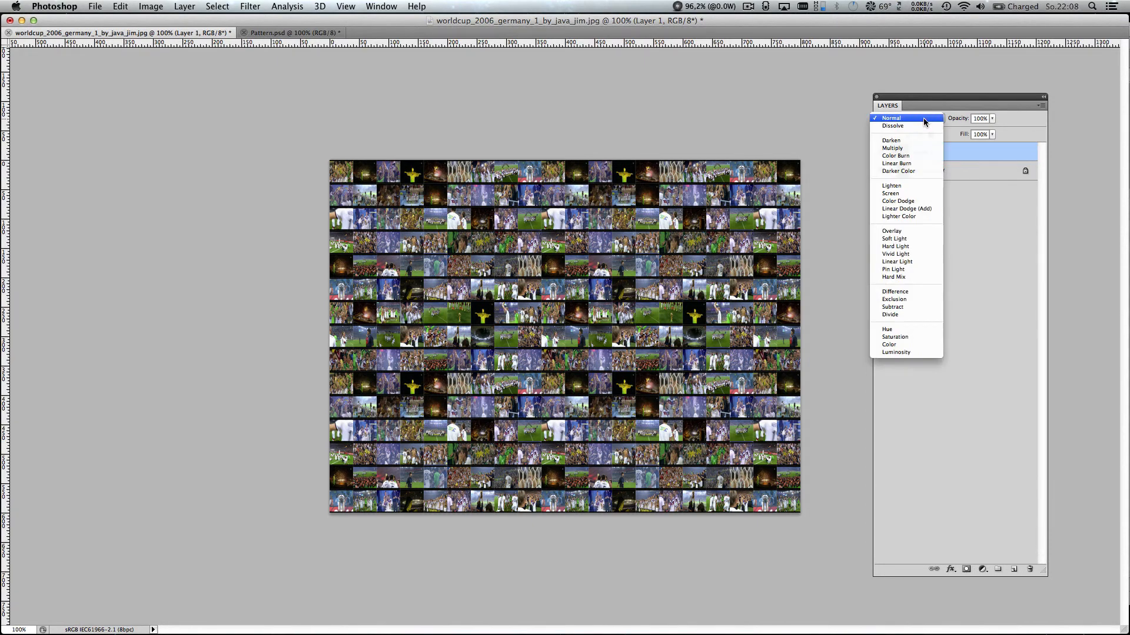
{"action": "left_click", "coordinate": [917, 231]}
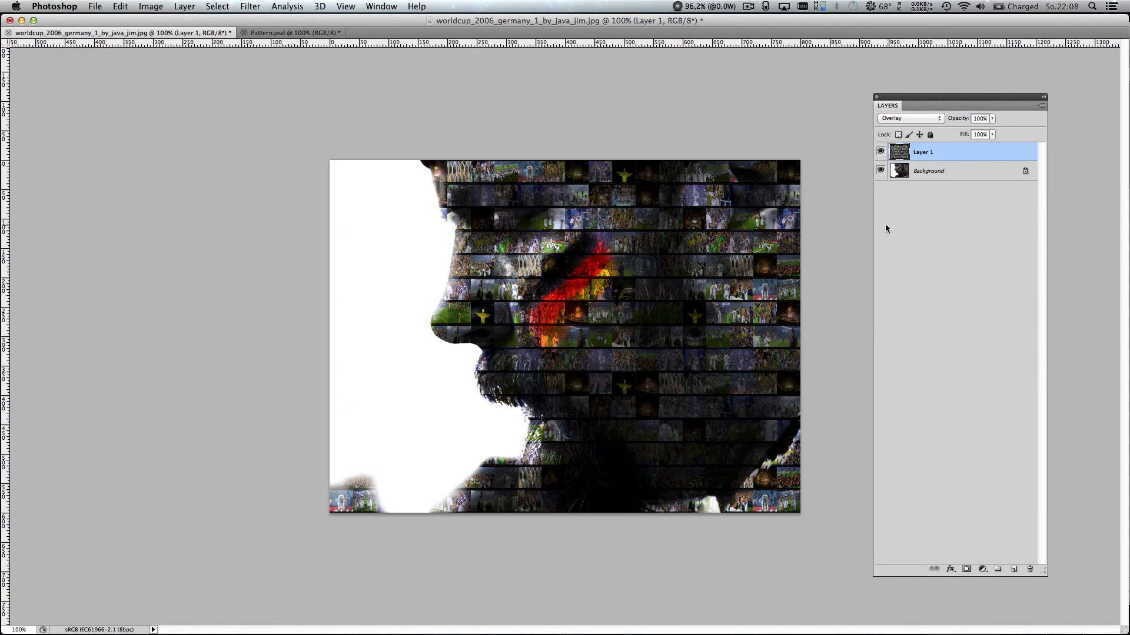